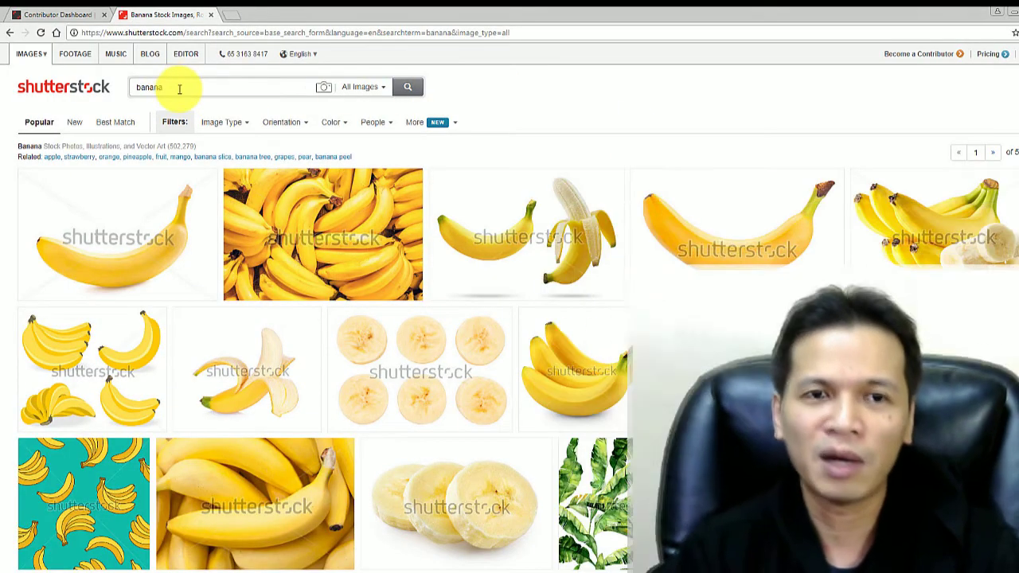
pyautogui.moveTo(176, 86); pyautogui.dragTo(117, 89)
pyautogui.press('Right')
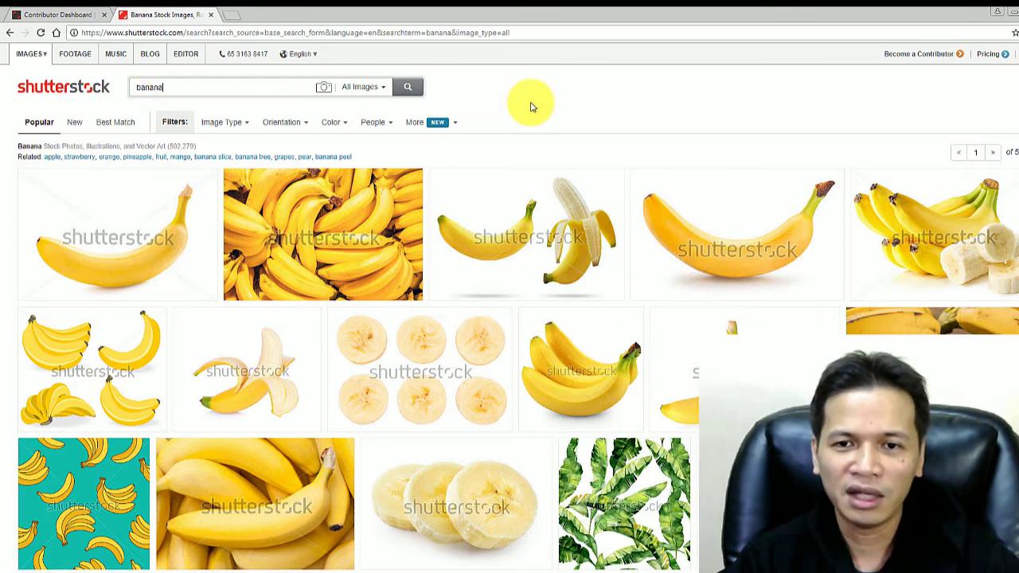
pyautogui.scroll(-2, 599, 131)
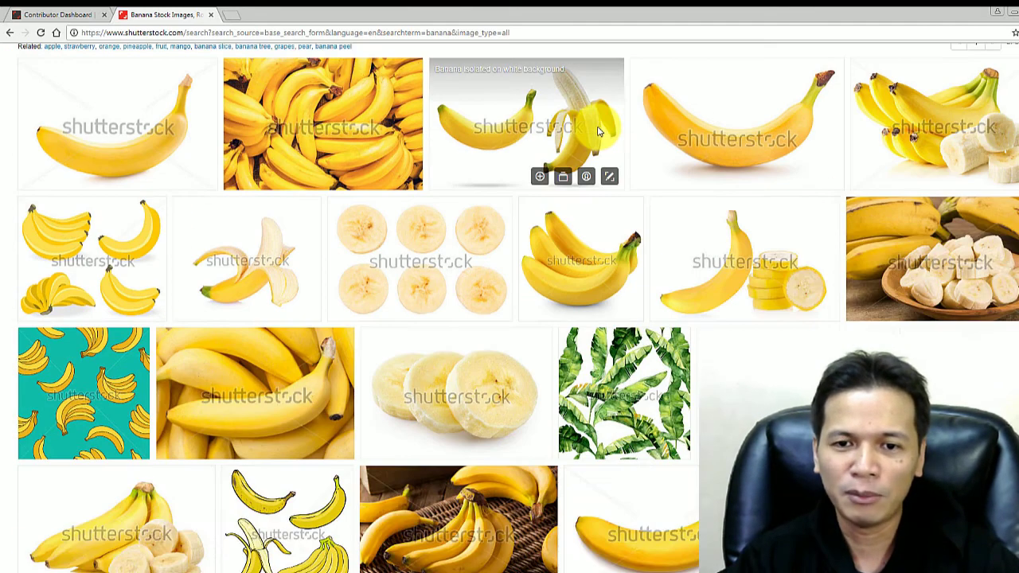
pyautogui.scroll(-2, 589, 168)
pyautogui.scroll(-2, 577, 209)
pyautogui.scroll(-2, 577, 209)
pyautogui.scroll(-2, 578, 210)
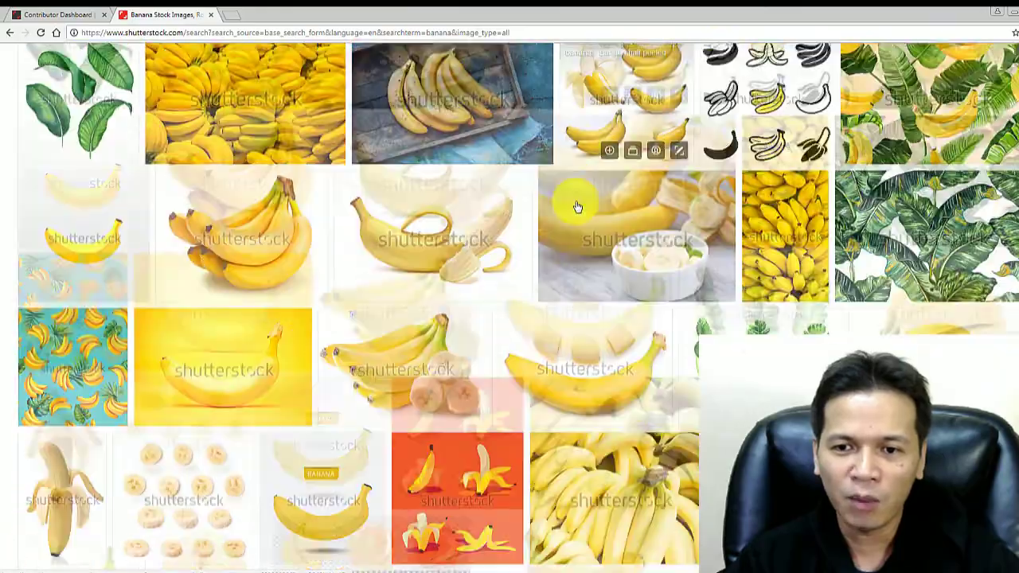
pyautogui.scroll(-2, 576, 205)
pyautogui.scroll(-2, 573, 211)
pyautogui.scroll(-2, 568, 215)
pyautogui.scroll(-3, 565, 211)
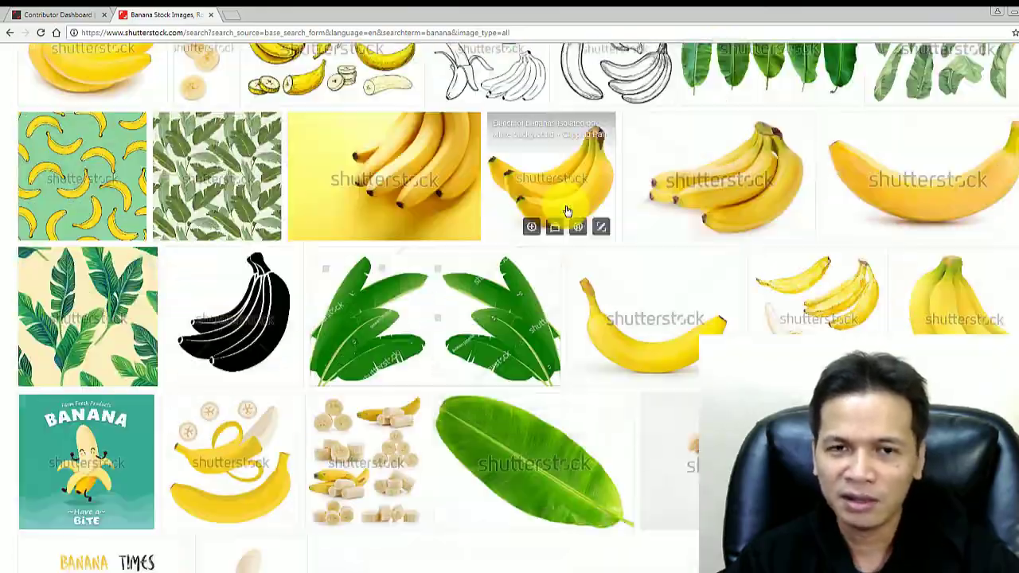
pyautogui.scroll(3, 567, 211)
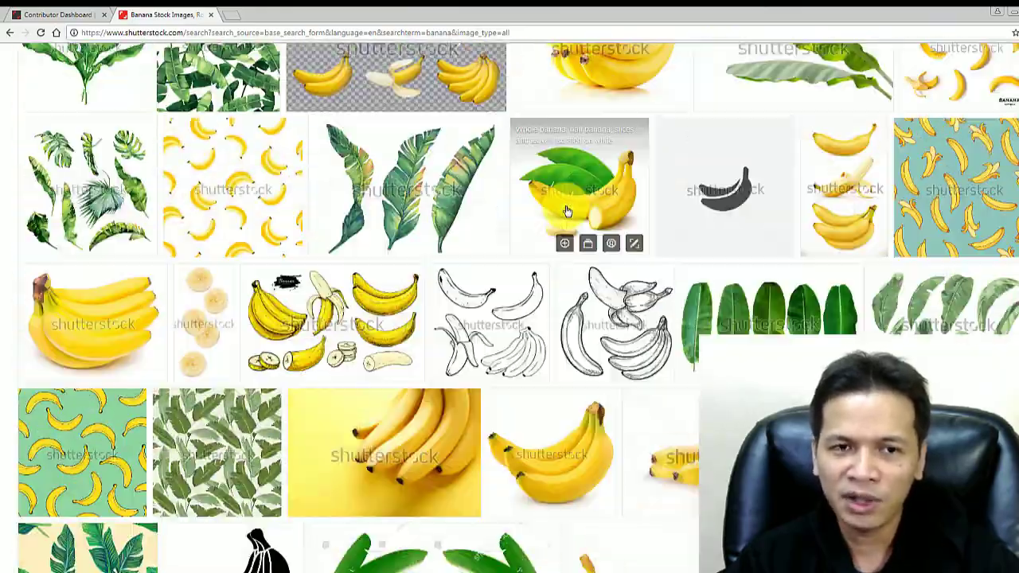
pyautogui.scroll(3, 566, 210)
pyautogui.scroll(3, 565, 210)
pyautogui.scroll(3, 564, 210)
pyautogui.scroll(3, 564, 210)
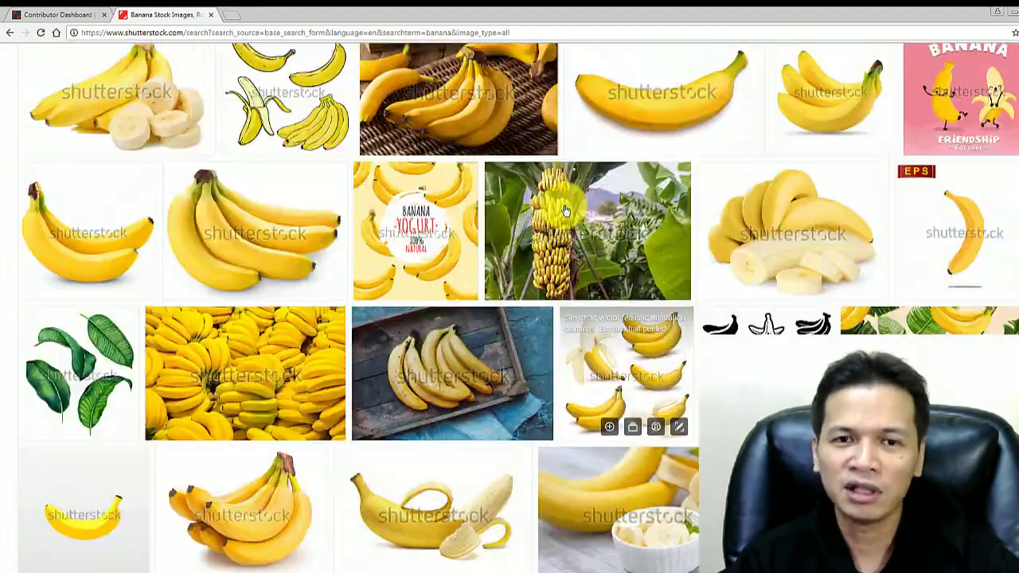
pyautogui.scroll(3, 564, 206)
pyautogui.scroll(3, 563, 201)
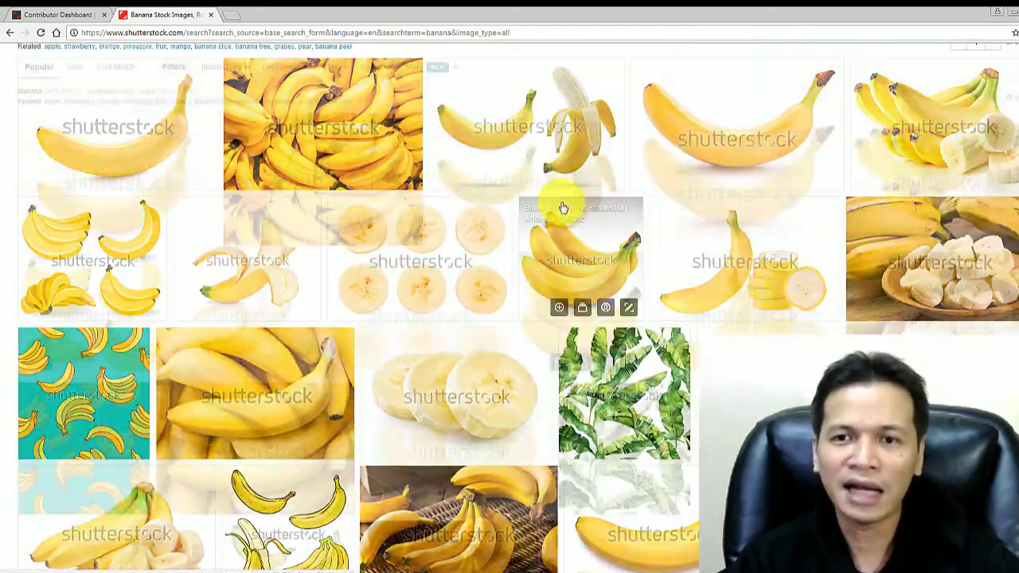
pyautogui.scroll(2, 563, 203)
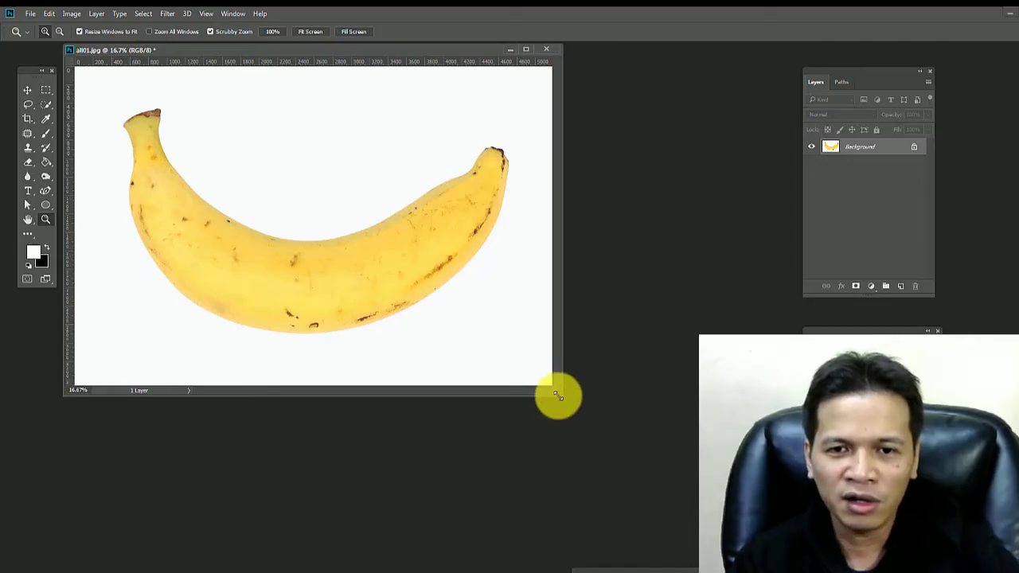
# Duplicate the Background layer as 'Background copy' and hide the original Background layer
pyautogui.moveTo(558, 395); pyautogui.dragTo(592, 436)
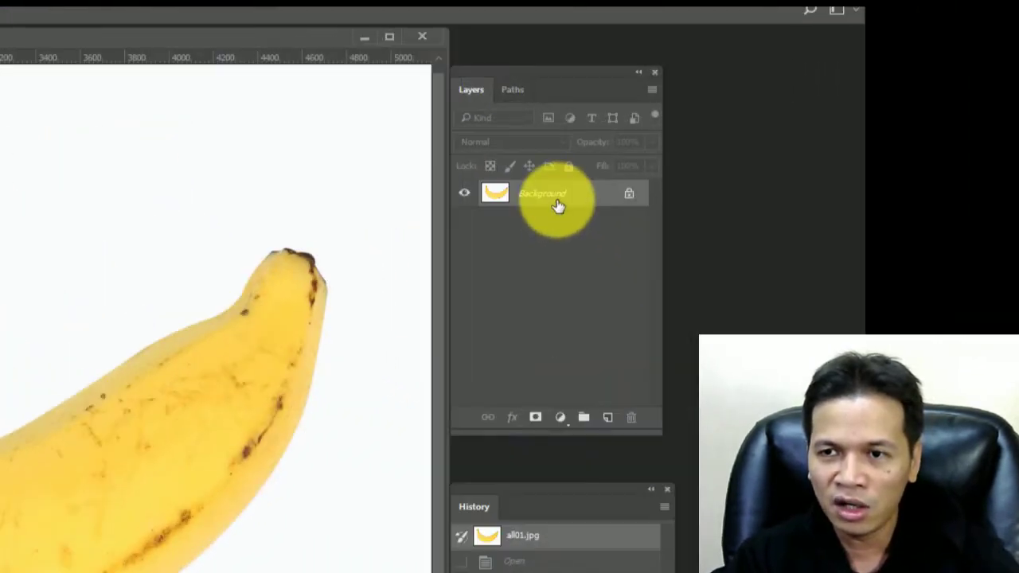
pyautogui.moveTo(564, 200); pyautogui.dragTo(608, 418)
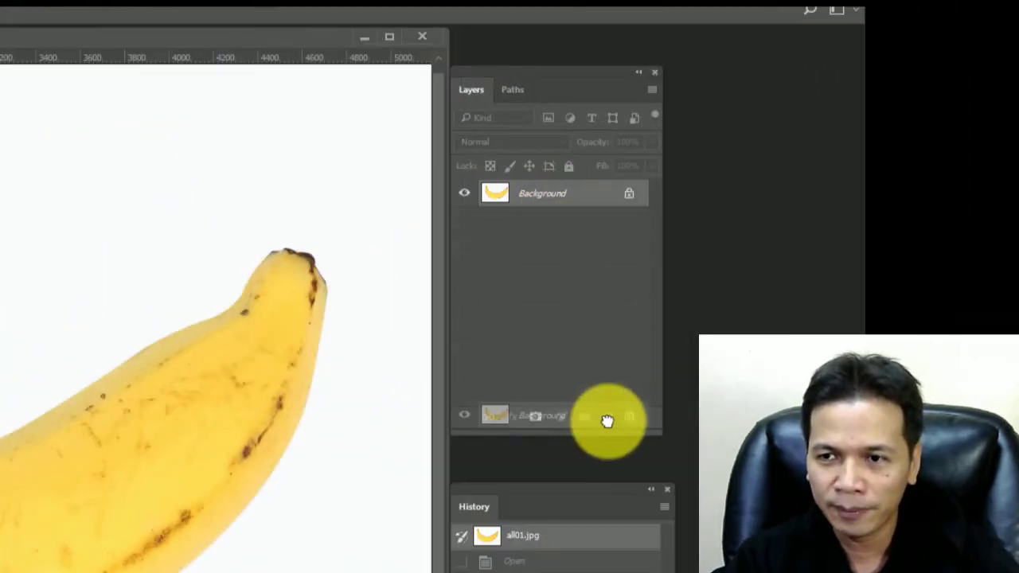
pyautogui.click(464, 221)
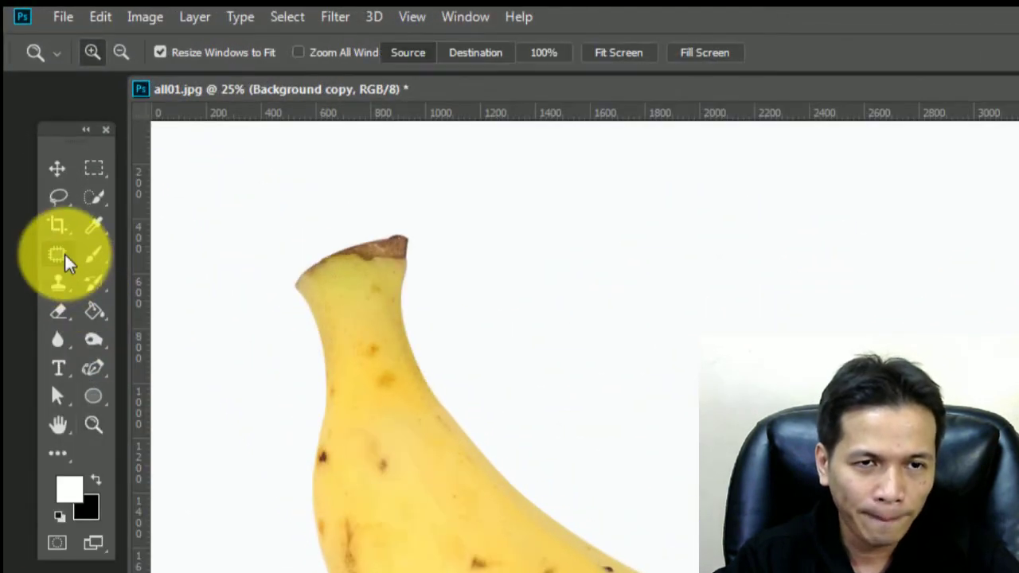
# Set the Content-Aware Spot Healing Brush to 122 px size and zoom the banana to 50%
pyautogui.click(67, 260)
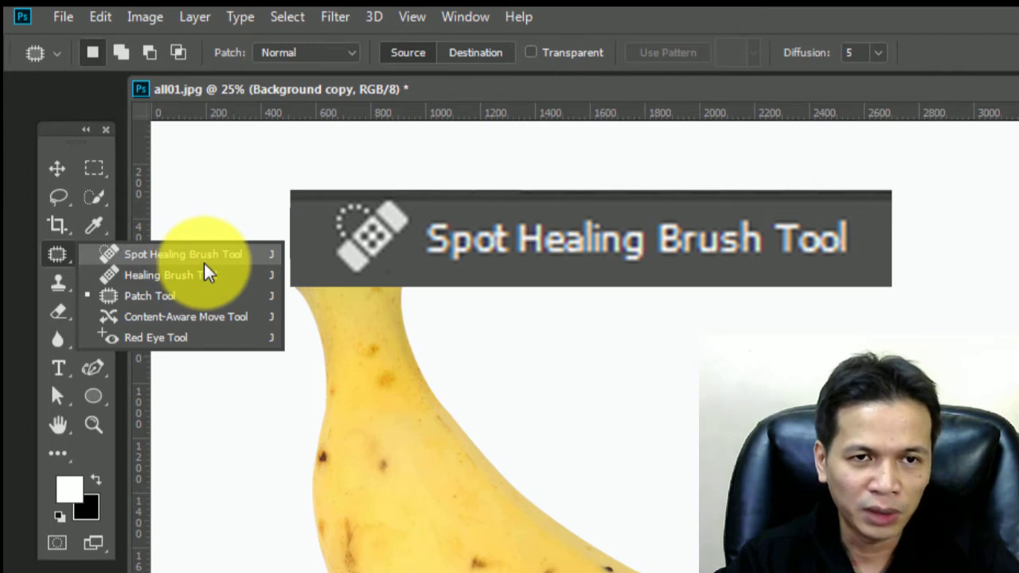
pyautogui.click(216, 257)
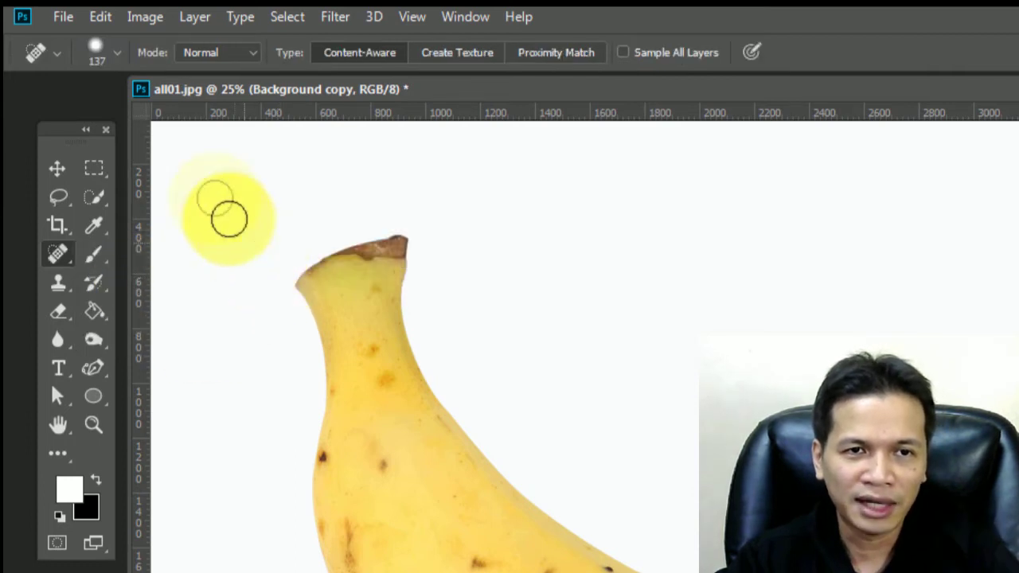
pyautogui.click(95, 50)
pyautogui.moveTo(145, 117); pyautogui.dragTo(157, 116)
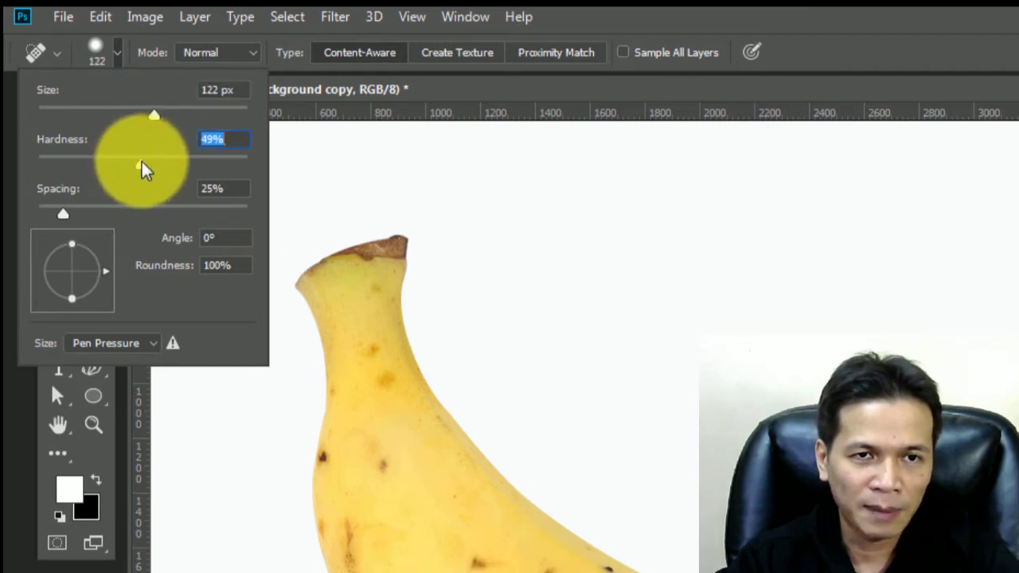
pyautogui.press('Return')
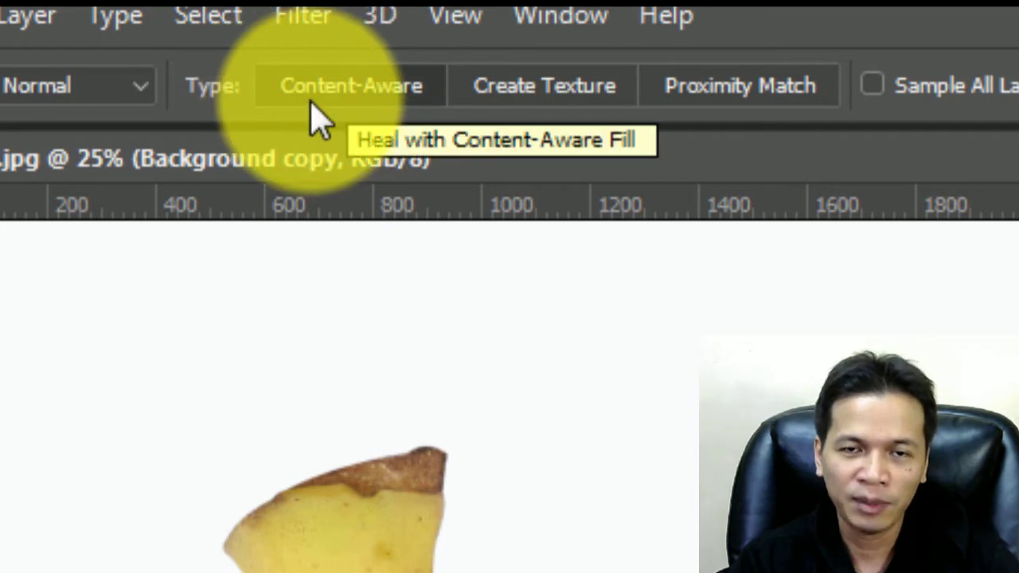
pyautogui.hotkey('ctrl', '+')
pyautogui.hotkey('ctrl', '+')
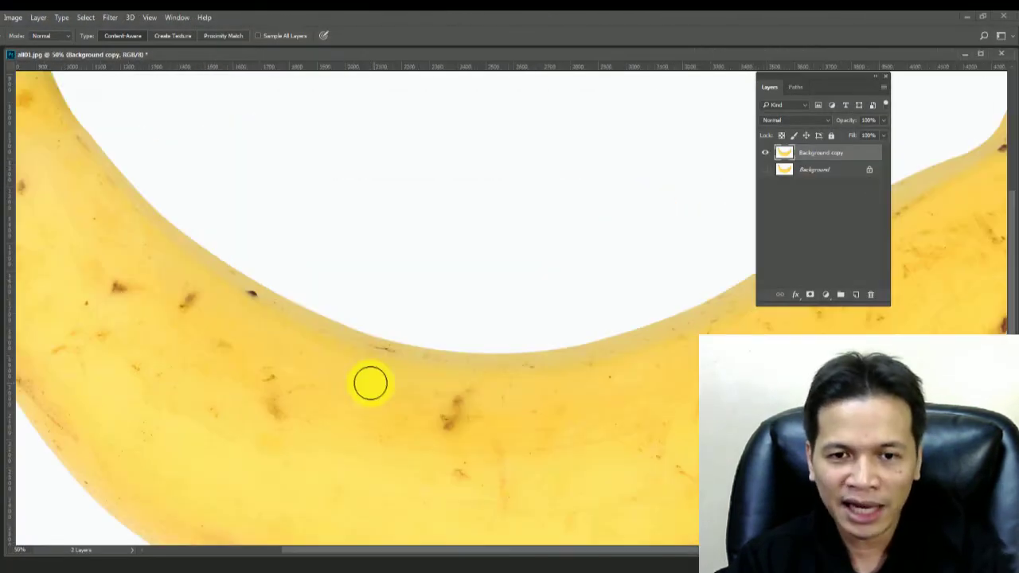
# Spot-heal the dark spots, streaks and marks across the banana's middle and right side
pyautogui.moveTo(377, 385)
pyautogui.mouseDown()
pyautogui.moveTo(341, 318)
pyautogui.moveTo(238, 284)
pyautogui.moveTo(248, 290)
pyautogui.mouseUp()
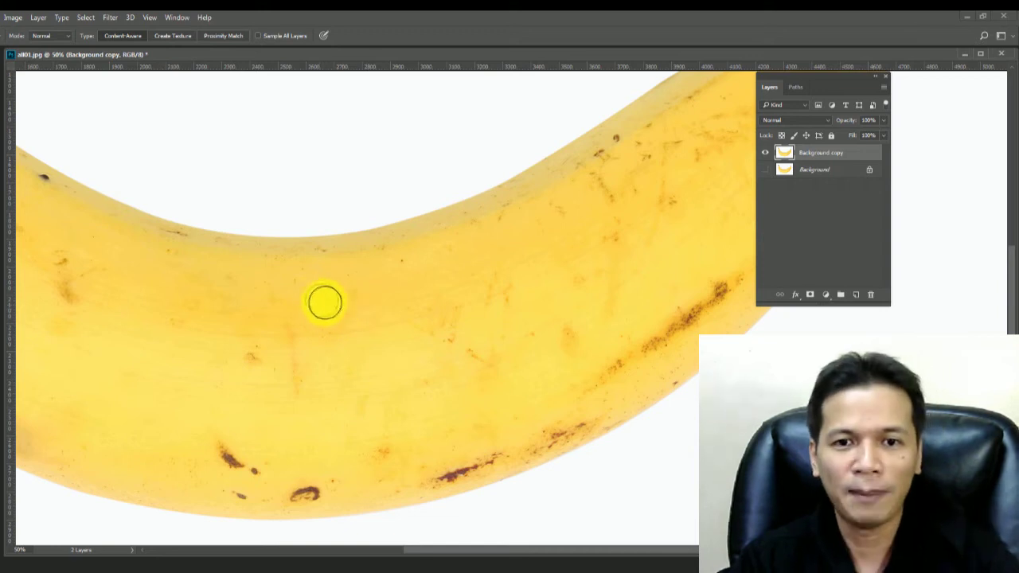
pyautogui.hscroll(-3, 239, 278)
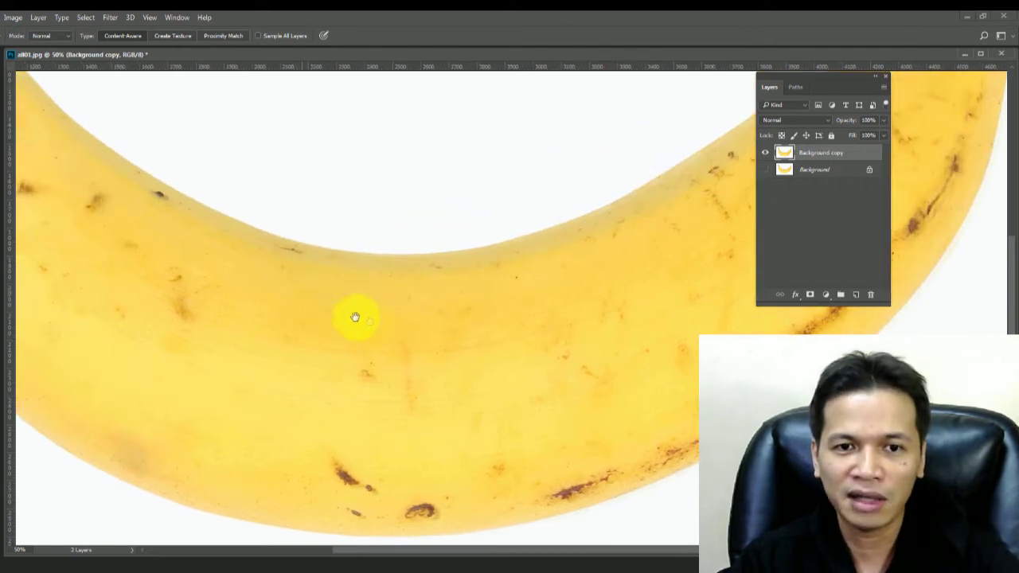
pyautogui.hscroll(-3, 358, 317)
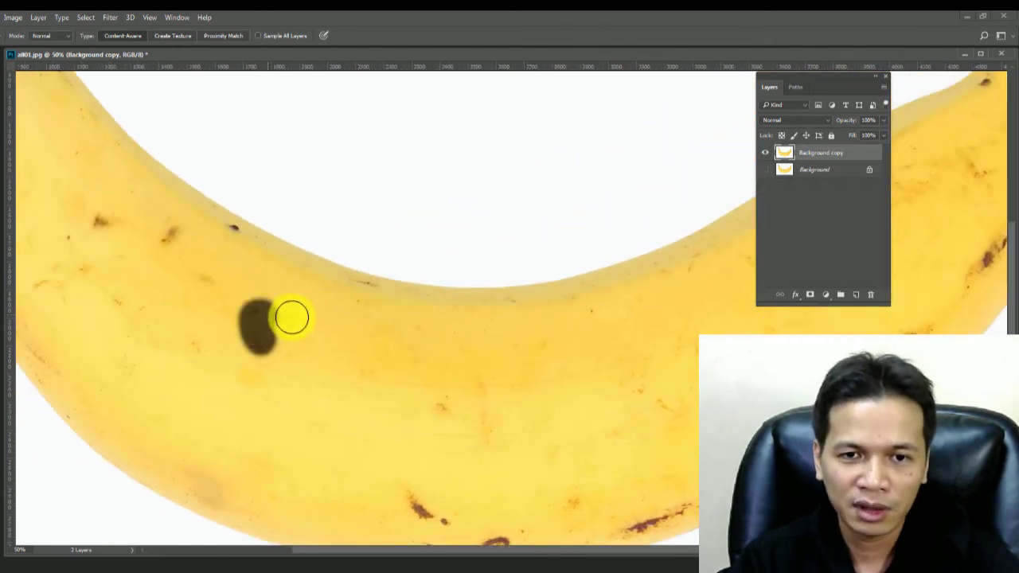
pyautogui.click(259, 325)
pyautogui.click(442, 409)
pyautogui.moveTo(537, 380)
pyautogui.mouseDown()
pyautogui.moveTo(423, 361)
pyautogui.moveTo(375, 415)
pyautogui.mouseUp()
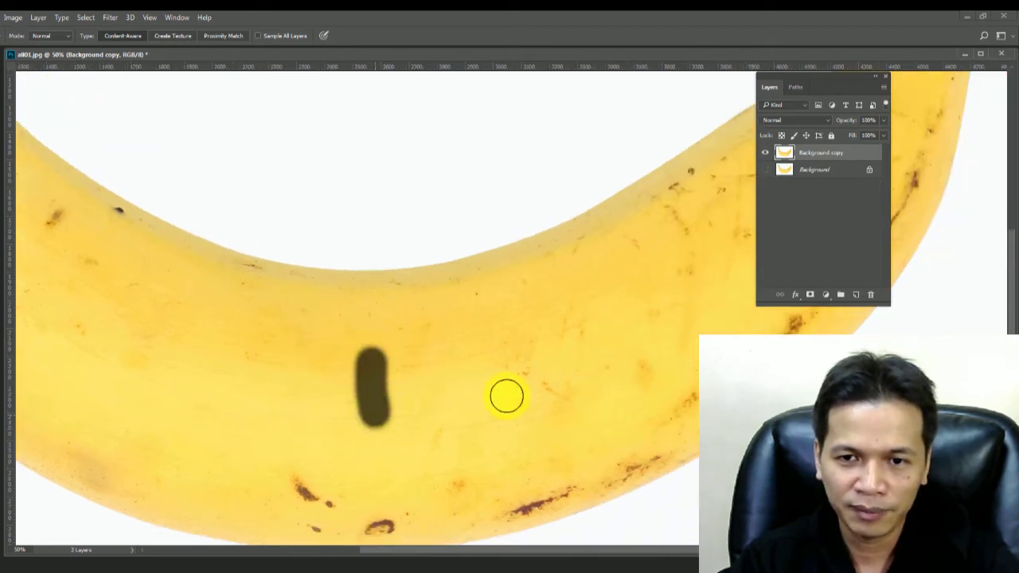
pyautogui.moveTo(508, 396); pyautogui.dragTo(371, 348)
pyautogui.click(426, 367)
pyautogui.click(473, 325)
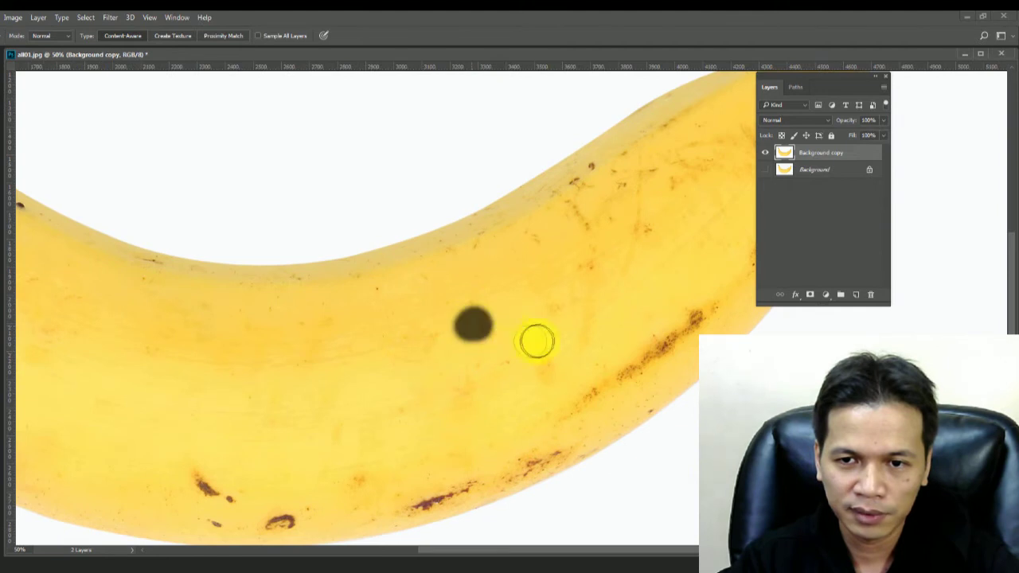
pyautogui.scroll(2, 560, 317)
pyautogui.moveTo(481, 411); pyautogui.dragTo(458, 415)
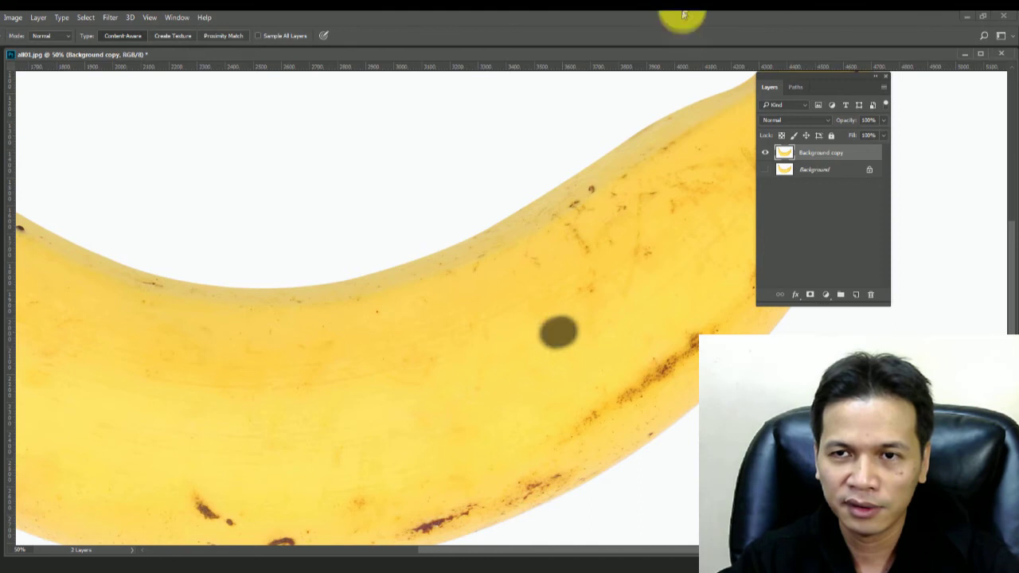
# Spot-heal the blemishes near the banana's upper edge and tip
pyautogui.moveTo(678, 18); pyautogui.dragTo(480, 107)
pyautogui.moveTo(402, 304)
pyautogui.mouseDown()
pyautogui.moveTo(456, 275)
pyautogui.moveTo(396, 274)
pyautogui.moveTo(454, 230)
pyautogui.moveTo(491, 230)
pyautogui.moveTo(426, 228)
pyautogui.mouseUp()
pyautogui.moveTo(562, 187); pyautogui.dragTo(504, 196)
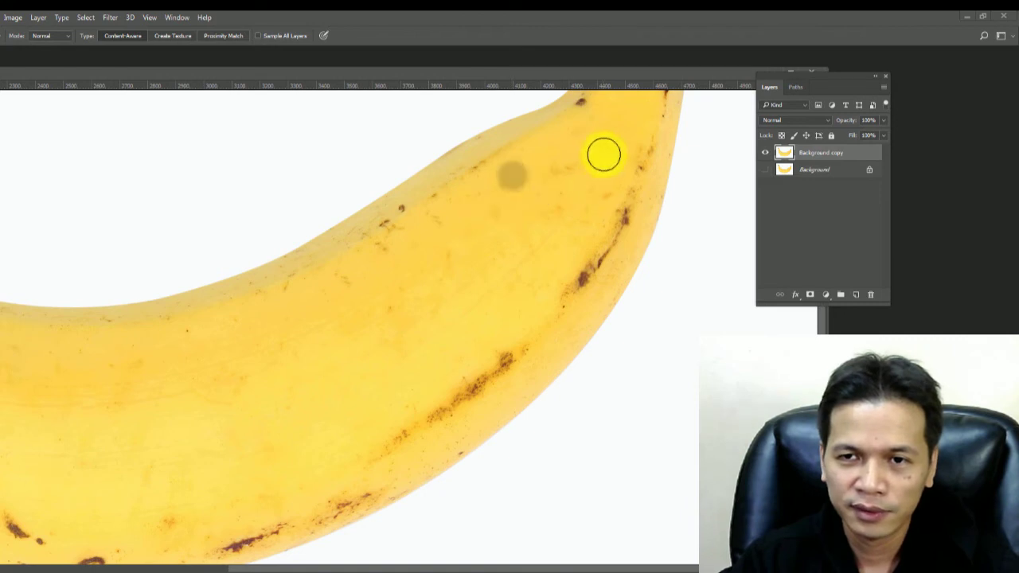
pyautogui.scroll(3, 551, 230)
pyautogui.moveTo(605, 169); pyautogui.dragTo(573, 174)
pyautogui.moveTo(496, 225)
pyautogui.mouseDown()
pyautogui.moveTo(444, 268)
pyautogui.moveTo(418, 311)
pyautogui.moveTo(342, 363)
pyautogui.mouseUp()
pyautogui.click(487, 273)
pyautogui.moveTo(359, 323); pyautogui.dragTo(406, 287)
pyautogui.click(404, 290)
pyautogui.scroll(1, 479, 291)
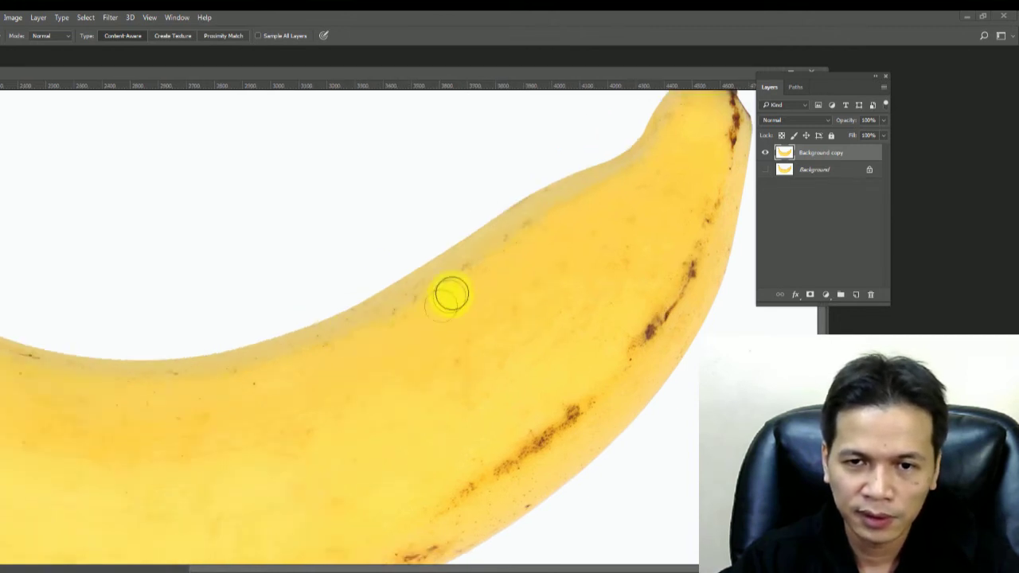
# Spot-heal the marks on the banana's left part and around the stem end
pyautogui.moveTo(499, 326); pyautogui.dragTo(482, 371)
pyautogui.moveTo(223, 305); pyautogui.dragTo(257, 337)
pyautogui.click(274, 366)
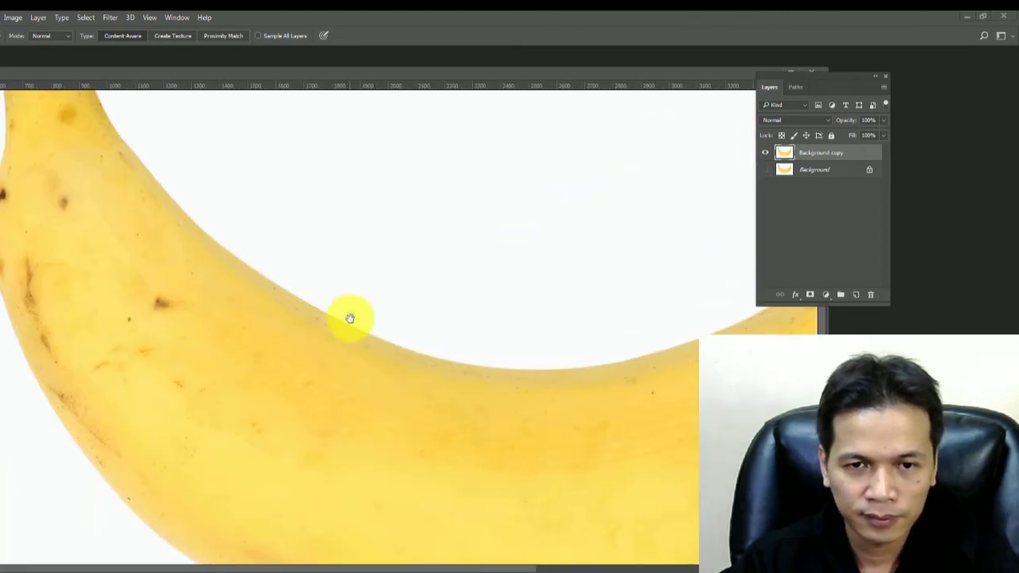
pyautogui.moveTo(208, 81); pyautogui.dragTo(281, 87)
pyautogui.click(199, 443)
pyautogui.click(148, 285)
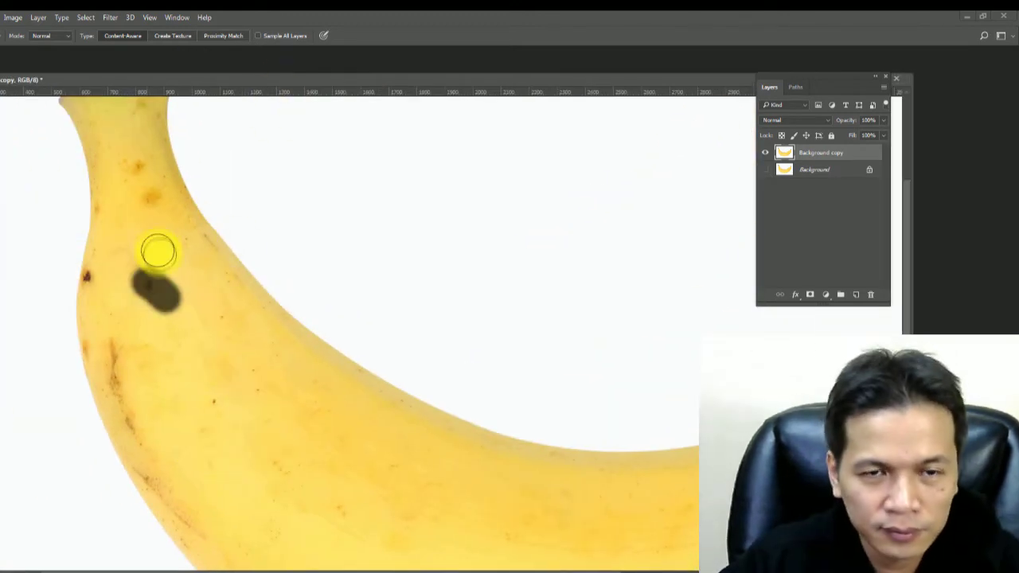
pyautogui.scroll(2, 179, 271)
pyautogui.click(136, 157)
pyautogui.moveTo(143, 213); pyautogui.dragTo(152, 291)
pyautogui.scroll(-2, 230, 307)
# Spot-heal the spots along the banana's left curve and lower edge
pyautogui.moveTo(116, 355); pyautogui.dragTo(139, 428)
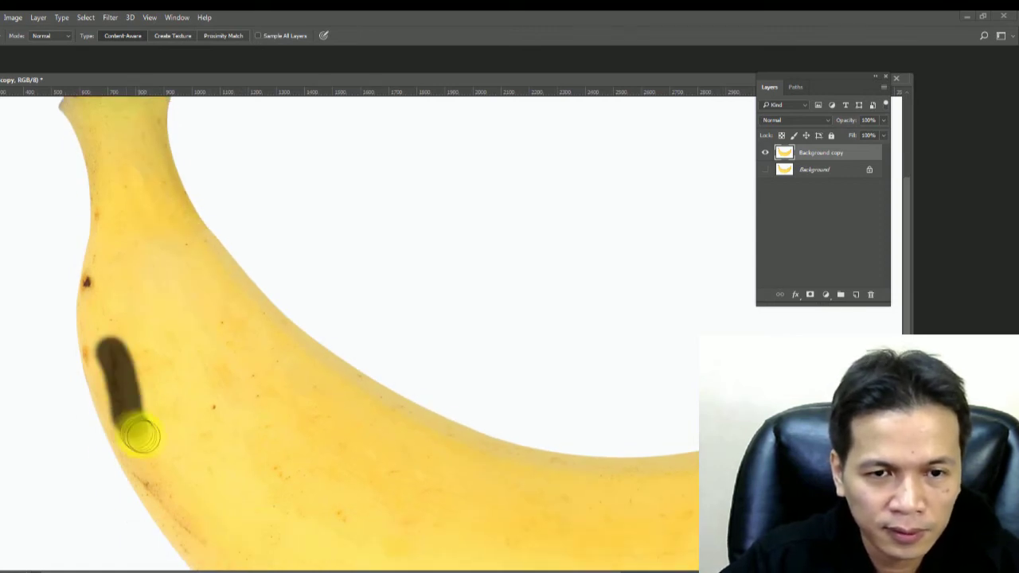
pyautogui.moveTo(137, 356); pyautogui.dragTo(177, 384)
pyautogui.scroll(-3, 177, 384)
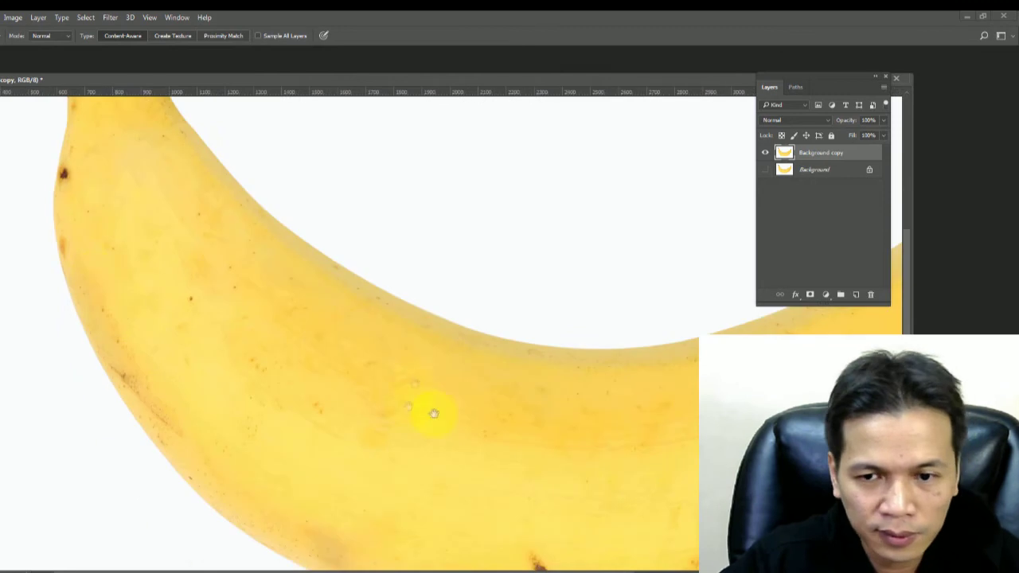
pyautogui.hscroll(5, 432, 410)
pyautogui.moveTo(341, 391); pyautogui.dragTo(312, 364)
pyautogui.moveTo(370, 418); pyautogui.dragTo(418, 420)
pyautogui.click(473, 378)
pyautogui.moveTo(86, 338); pyautogui.dragTo(119, 371)
pyautogui.hscroll(5, 496, 336)
pyautogui.moveTo(496, 336)
pyautogui.mouseDown()
pyautogui.moveTo(477, 314)
pyautogui.moveTo(607, 230)
pyautogui.moveTo(610, 263)
pyautogui.mouseUp()
pyautogui.click(491, 307)
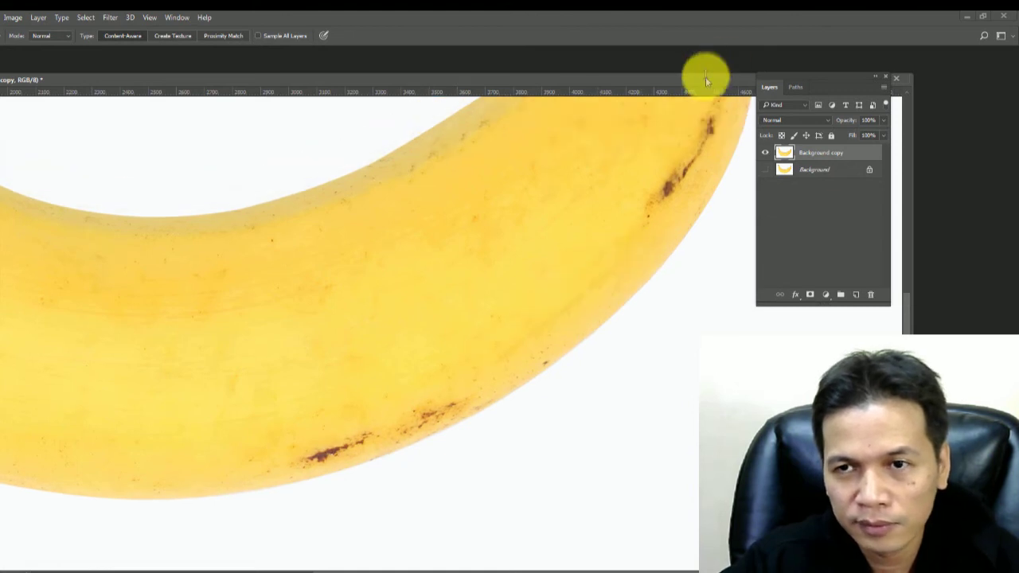
# Spot-heal further blemishes, including the dark spots on the tip's right edge
pyautogui.moveTo(706, 75); pyautogui.dragTo(527, 123)
pyautogui.moveTo(458, 333); pyautogui.dragTo(564, 246)
pyautogui.scroll(3, 564, 246)
pyautogui.moveTo(514, 350); pyautogui.dragTo(579, 257)
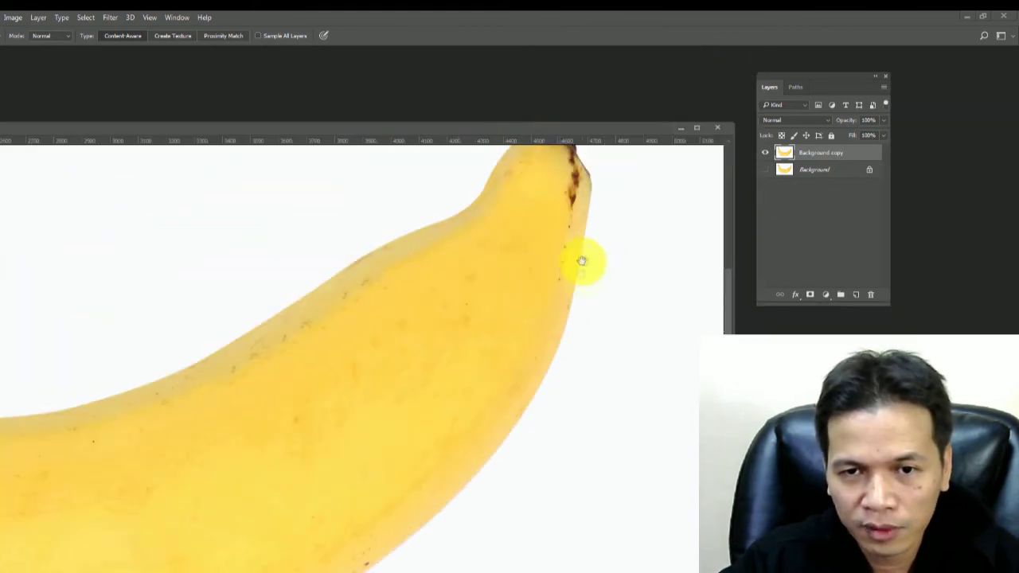
pyautogui.scroll(1, 579, 257)
pyautogui.moveTo(542, 350); pyautogui.dragTo(557, 285)
pyautogui.moveTo(326, 351); pyautogui.dragTo(370, 333)
pyautogui.moveTo(279, 390); pyautogui.dragTo(312, 373)
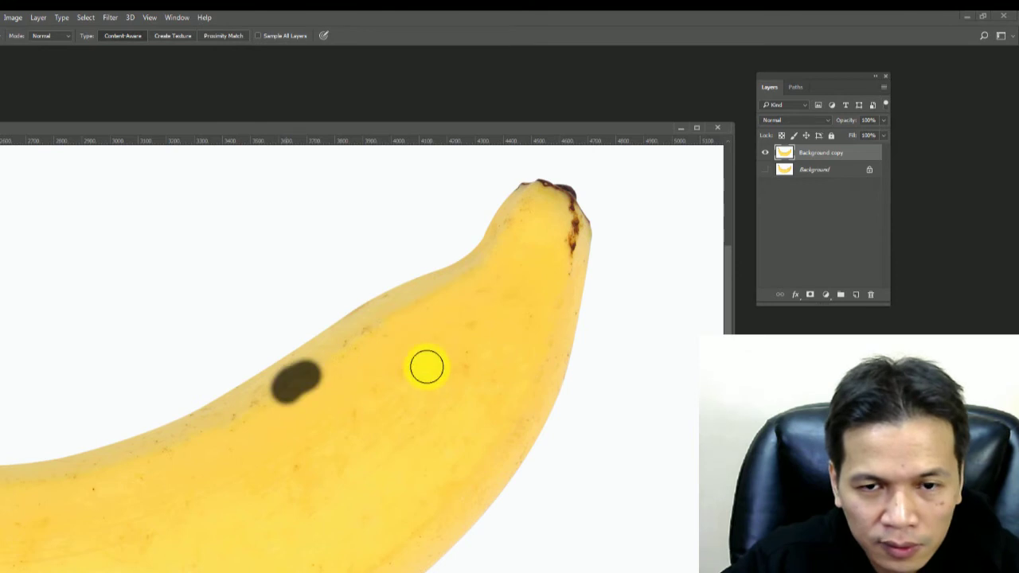
pyautogui.scroll(3, 526, 350)
pyautogui.moveTo(571, 320)
pyautogui.mouseDown()
pyautogui.moveTo(584, 363)
pyautogui.moveTo(562, 314)
pyautogui.mouseUp()
pyautogui.scroll(-5, 478, 416)
pyautogui.hscroll(1, 421, 282)
# Spot-heal the dark spots and marks along the banana's lower edge
pyautogui.moveTo(342, 421)
pyautogui.mouseDown()
pyautogui.moveTo(412, 408)
pyautogui.moveTo(518, 342)
pyautogui.moveTo(588, 354)
pyautogui.mouseUp()
pyautogui.moveTo(512, 362); pyautogui.dragTo(443, 379)
pyautogui.moveTo(550, 337); pyautogui.dragTo(444, 393)
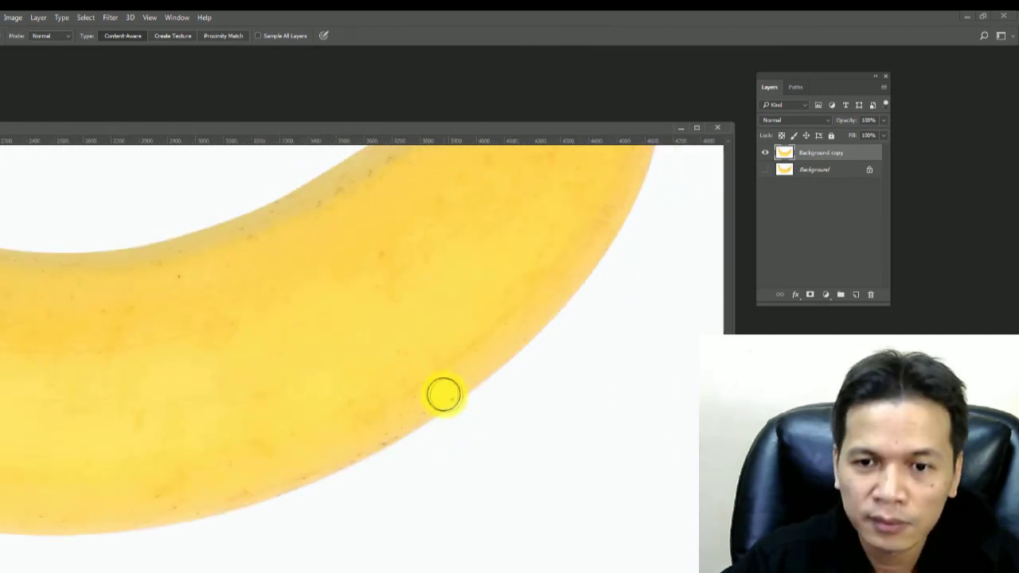
pyautogui.hscroll(-10, 488, 393)
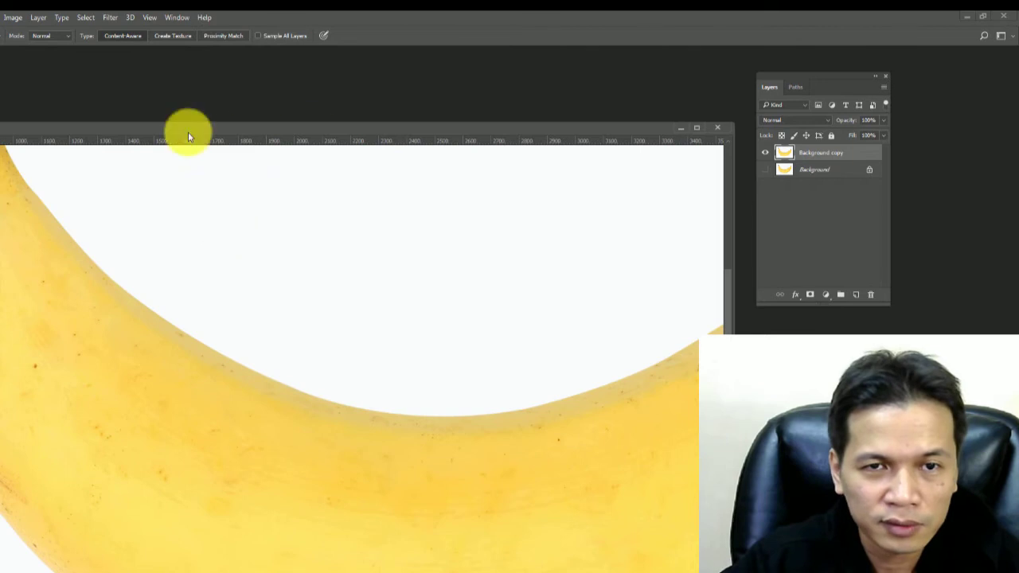
pyautogui.moveTo(189, 129); pyautogui.dragTo(413, 129)
pyautogui.moveTo(245, 495); pyautogui.dragTo(214, 452)
pyautogui.click(200, 428)
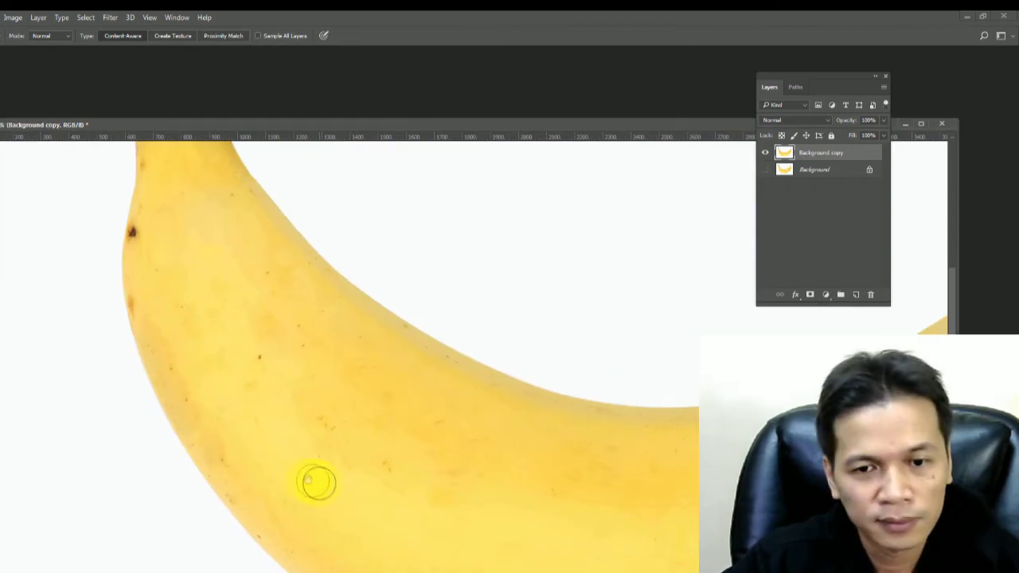
pyautogui.scroll(-2, 319, 482)
pyautogui.moveTo(339, 365); pyautogui.dragTo(295, 333)
pyautogui.scroll(3, 355, 390)
pyautogui.hscroll(-4, 354, 391)
pyautogui.moveTo(229, 125); pyautogui.dragTo(364, 141)
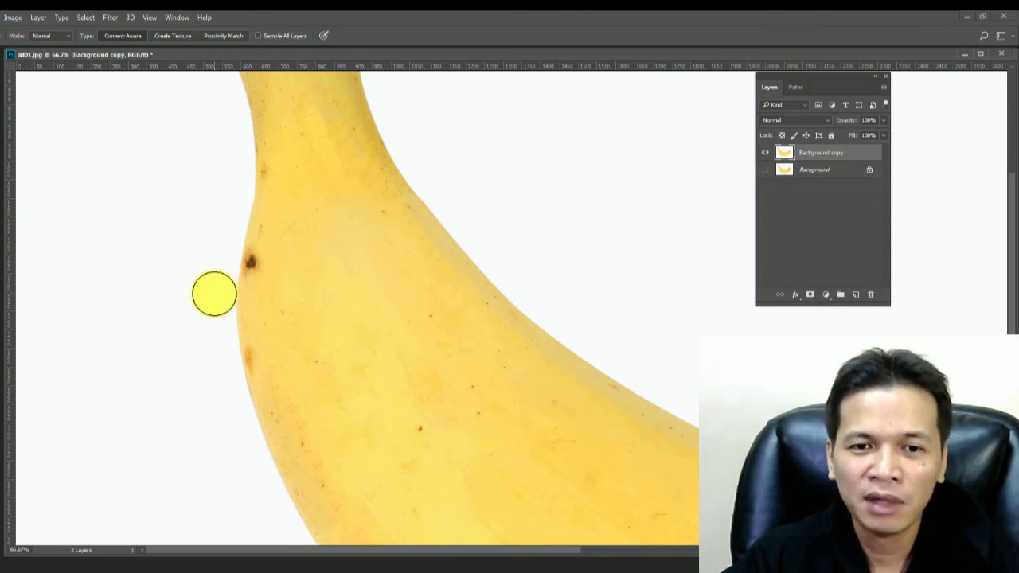
# Heal the remaining left-edge spots and dock the History panel beside Layers
pyautogui.click(248, 265)
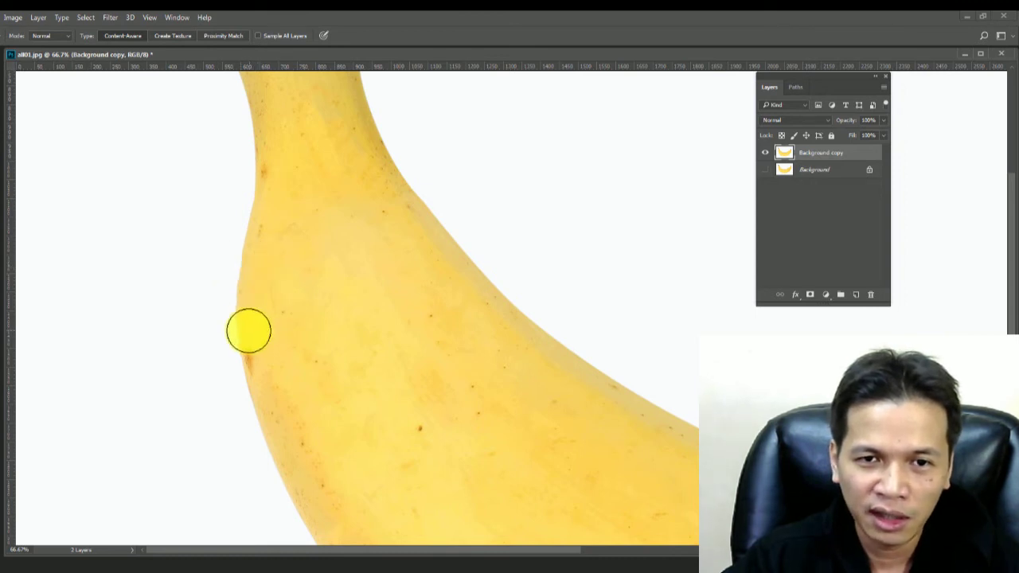
pyautogui.click(247, 264)
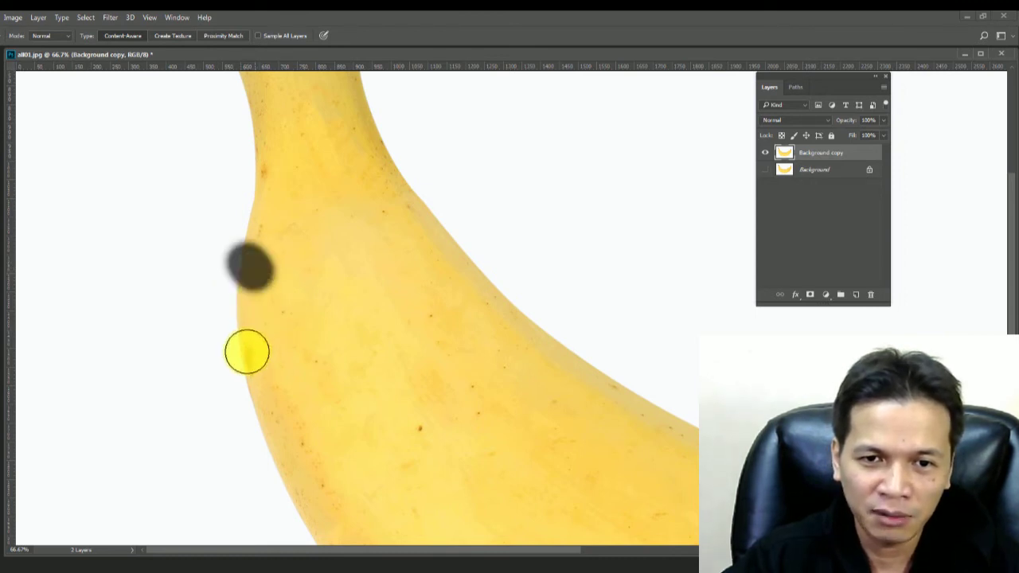
pyautogui.click(246, 356)
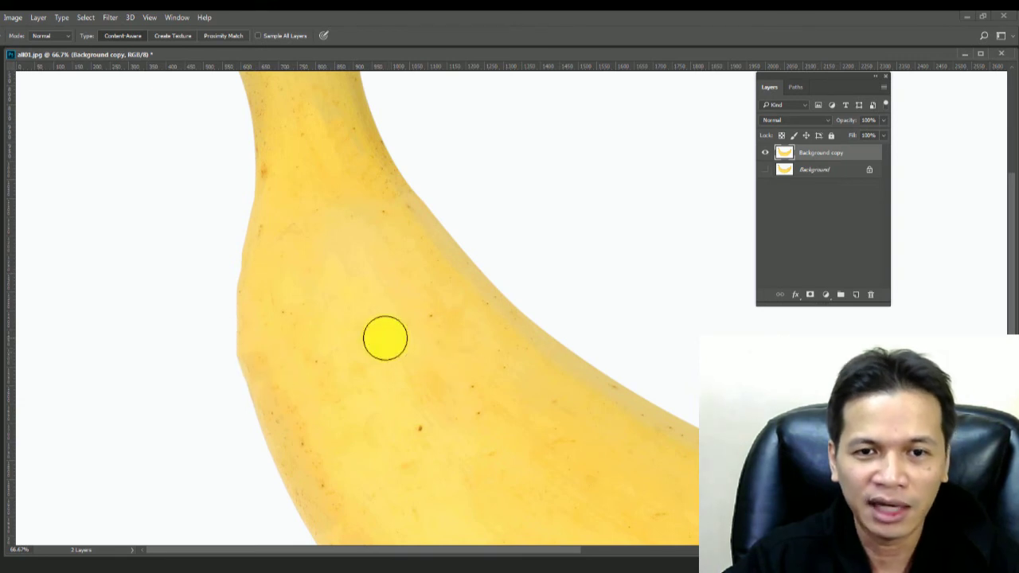
pyautogui.click(733, 134)
pyautogui.moveTo(732, 129); pyautogui.dragTo(856, 274)
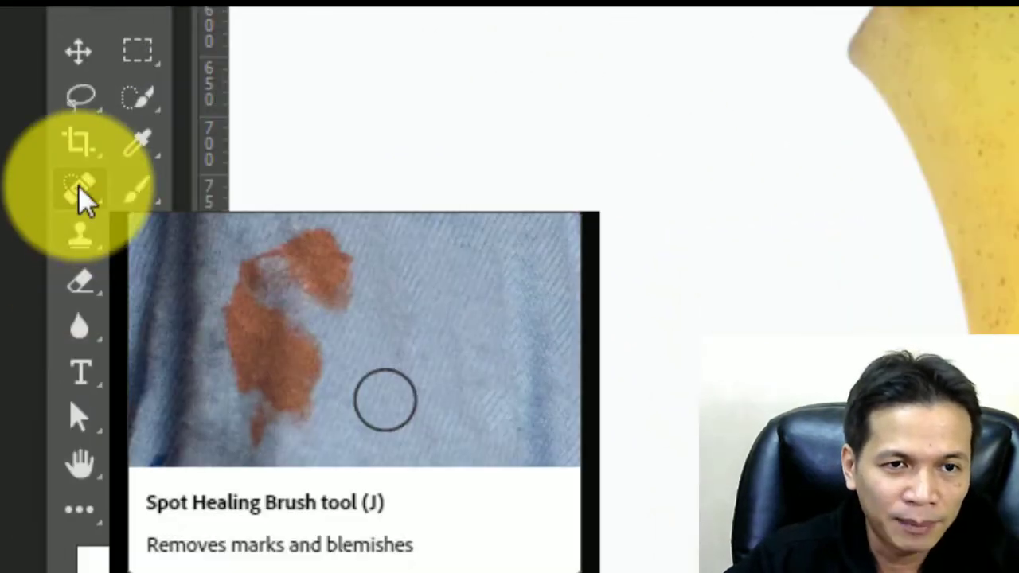
# With the Patch Tool at 200% zoom, patch the large left-edge blemish with adjacent clean skin
pyautogui.rightClick(78, 186)
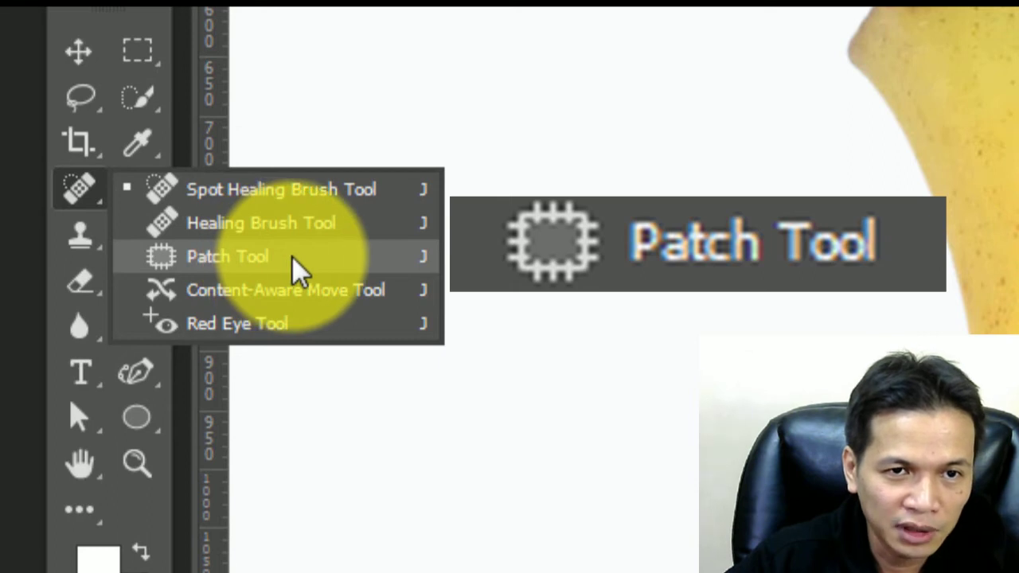
pyautogui.click(292, 256)
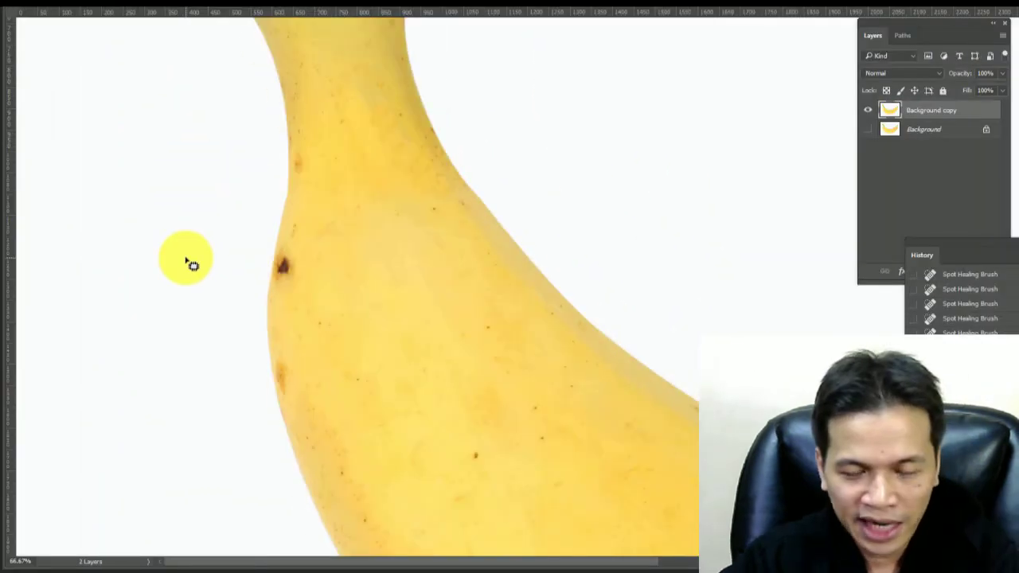
pyautogui.hotkey('ctrl', '+')
pyautogui.hotkey('ctrl', '+')
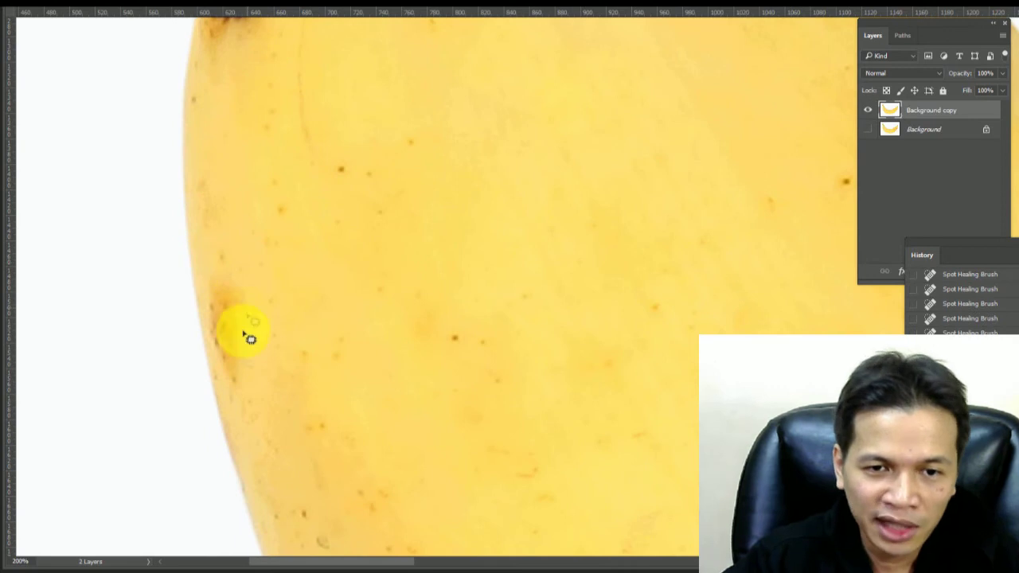
pyautogui.moveTo(239, 406)
pyautogui.mouseDown()
pyautogui.moveTo(206, 280)
pyautogui.moveTo(262, 399)
pyautogui.moveTo(246, 408)
pyautogui.mouseUp()
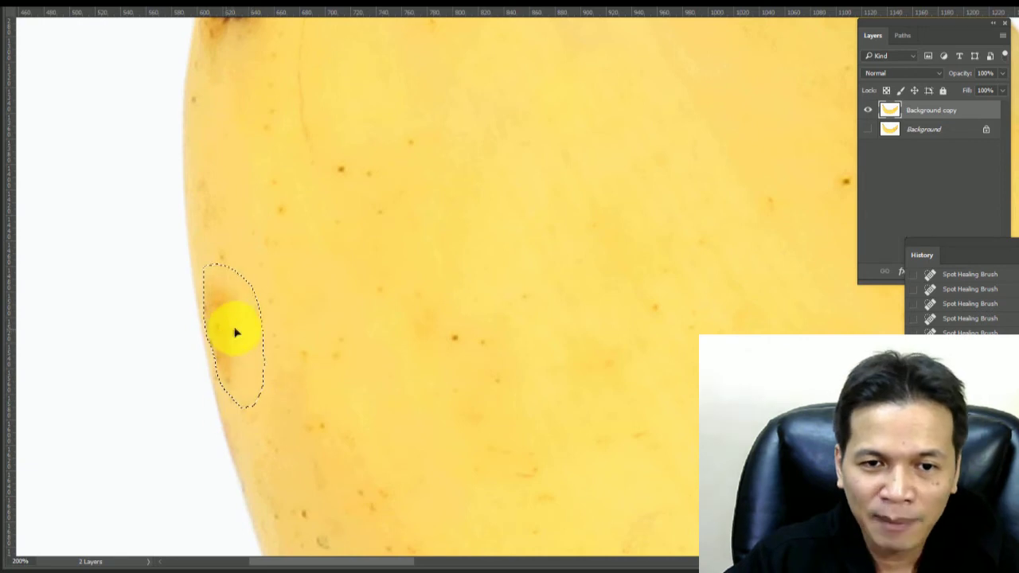
pyautogui.moveTo(312, 304)
pyautogui.mouseDown()
pyautogui.moveTo(301, 300)
pyautogui.moveTo(317, 296)
pyautogui.mouseUp()
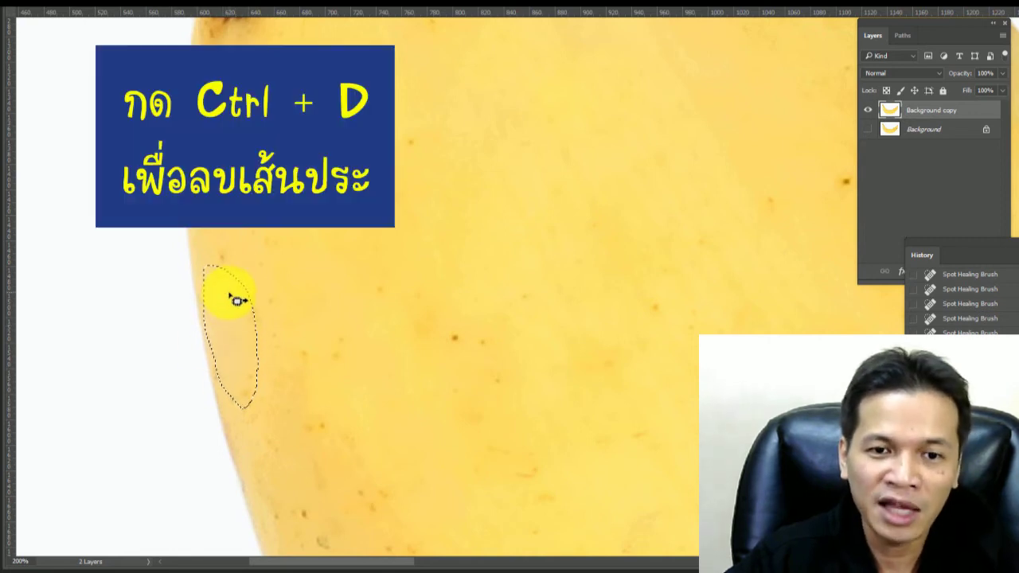
pyautogui.hotkey('ctrl', 'd')
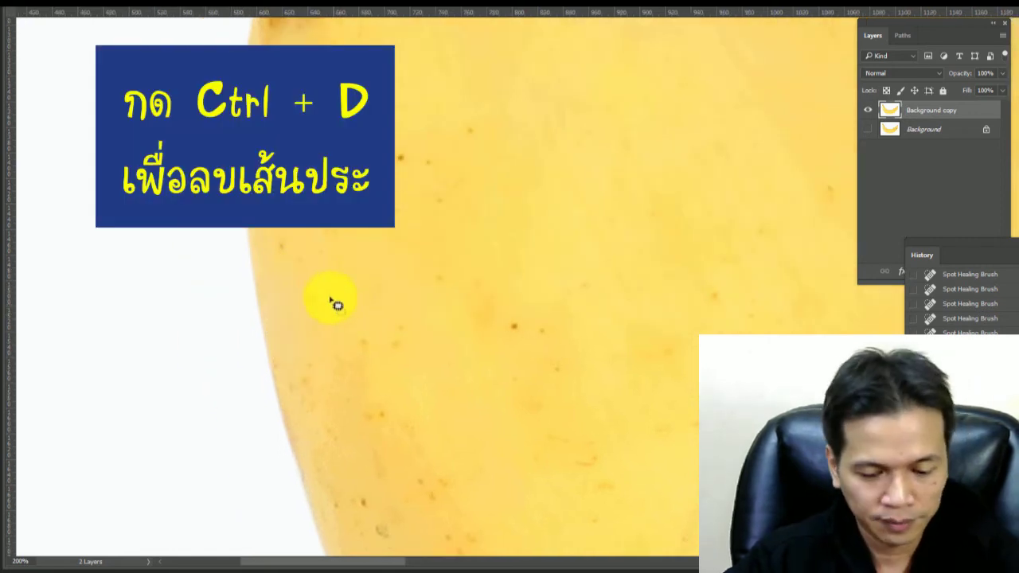
# Patch another brown left-edge spot using clean skin from above
pyautogui.moveTo(358, 164)
pyautogui.mouseDown()
pyautogui.moveTo(358, 289)
pyautogui.moveTo(343, 350)
pyautogui.mouseUp()
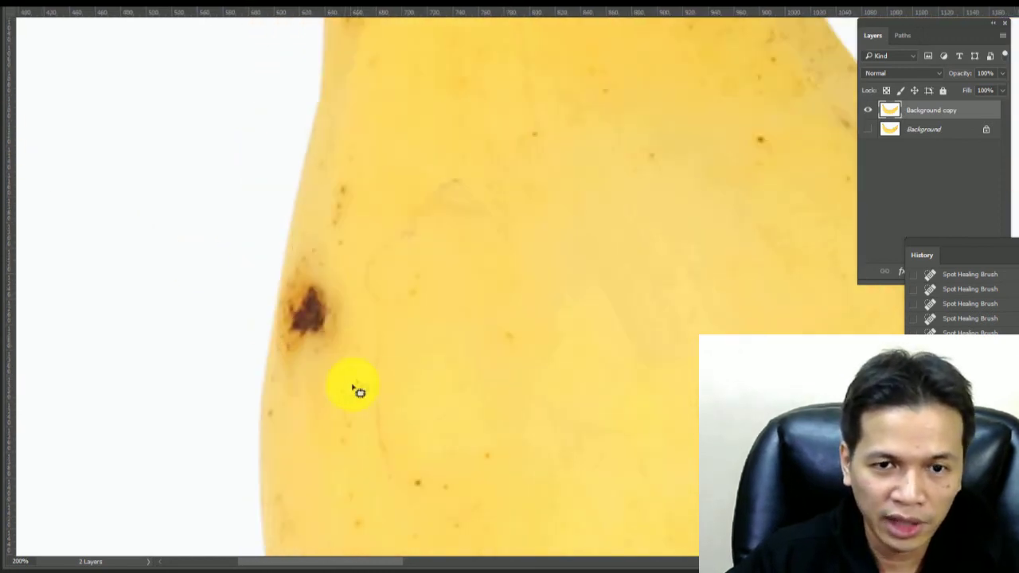
pyautogui.moveTo(309, 390)
pyautogui.mouseDown()
pyautogui.moveTo(343, 378)
pyautogui.moveTo(319, 383)
pyautogui.mouseUp()
pyautogui.moveTo(303, 325); pyautogui.dragTo(401, 125)
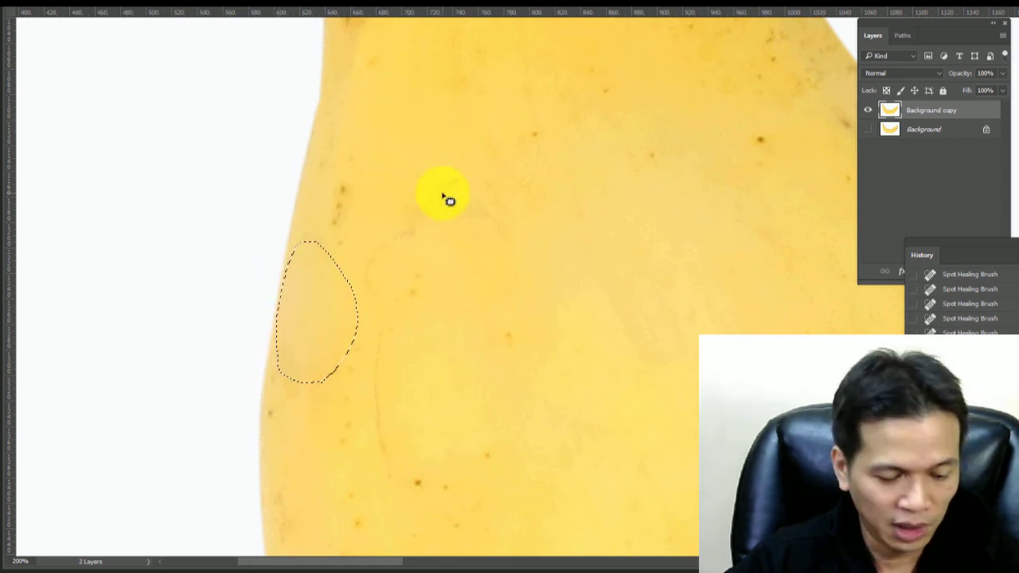
# Patch the remaining marks on the banana's left edge with nearby clean skin
pyautogui.hotkey('ctrl', 'd')
pyautogui.scroll(3, 383, 296)
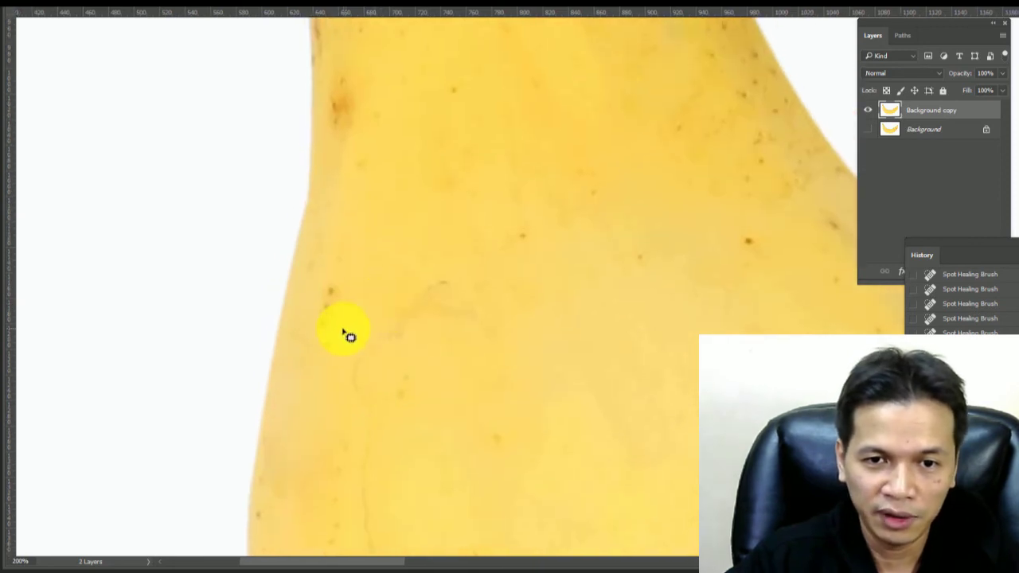
pyautogui.moveTo(363, 269)
pyautogui.mouseDown()
pyautogui.moveTo(303, 296)
pyautogui.moveTo(299, 357)
pyautogui.mouseUp()
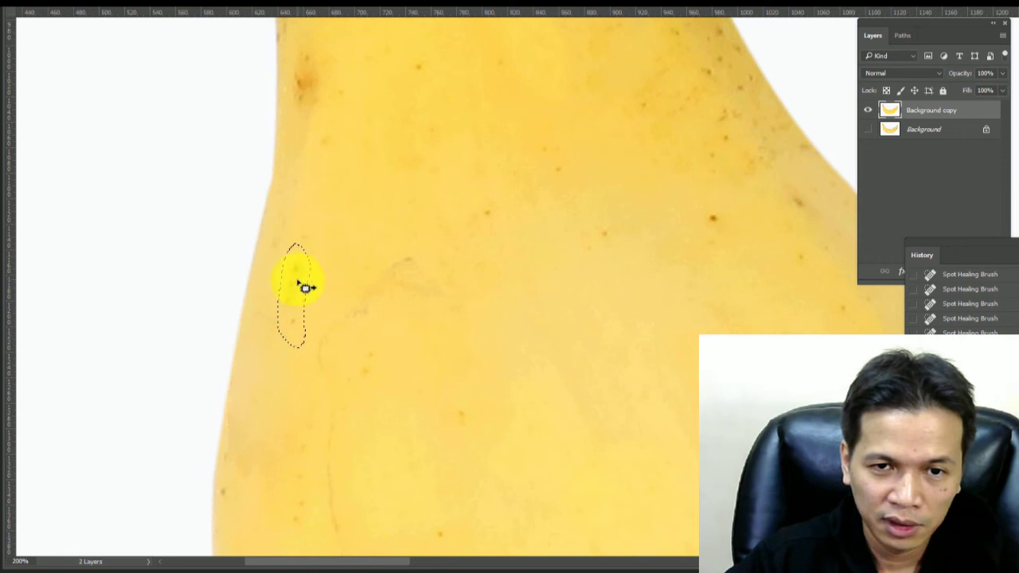
pyautogui.scroll(-3, 437, 368)
pyautogui.moveTo(305, 206)
pyautogui.mouseDown()
pyautogui.moveTo(444, 462)
pyautogui.moveTo(383, 468)
pyautogui.mouseUp()
pyautogui.moveTo(549, 300)
pyautogui.mouseDown()
pyautogui.moveTo(262, 220)
pyautogui.moveTo(289, 230)
pyautogui.moveTo(263, 243)
pyautogui.moveTo(355, 267)
pyautogui.mouseUp()
pyautogui.moveTo(363, 412)
pyautogui.mouseDown()
pyautogui.moveTo(332, 284)
pyautogui.moveTo(342, 120)
pyautogui.moveTo(392, 357)
pyautogui.moveTo(367, 402)
pyautogui.mouseUp()
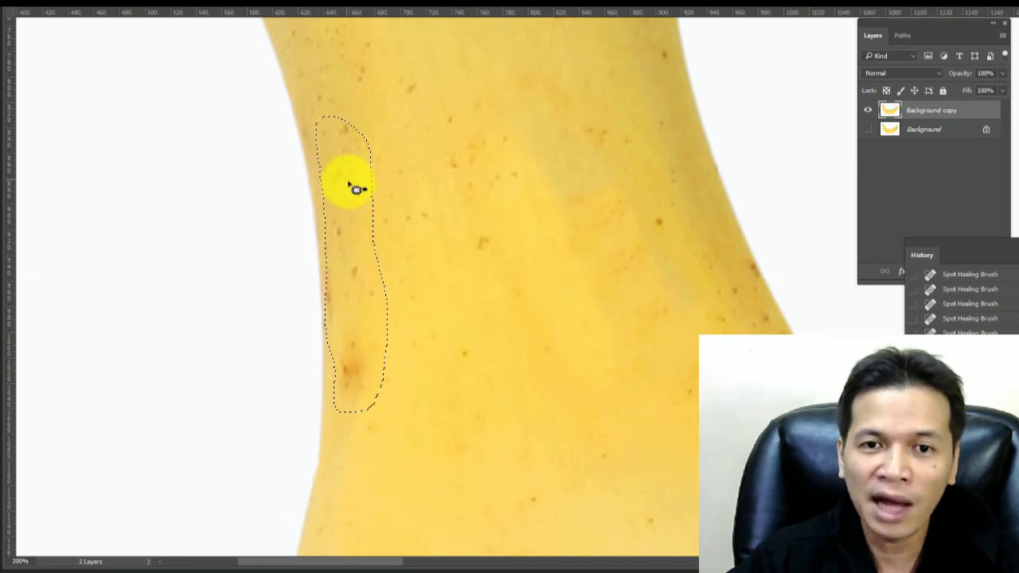
pyautogui.moveTo(368, 227)
pyautogui.mouseDown()
pyautogui.moveTo(316, 195)
pyautogui.moveTo(364, 308)
pyautogui.moveTo(221, 363)
pyautogui.mouseUp()
pyautogui.moveTo(396, 273)
pyautogui.mouseDown()
pyautogui.moveTo(422, 353)
pyautogui.moveTo(327, 171)
pyautogui.moveTo(364, 417)
pyautogui.mouseUp()
# Patch the marks on the right edge, along the upper edge and the lower-left edge
pyautogui.moveTo(454, 317); pyautogui.dragTo(329, 262)
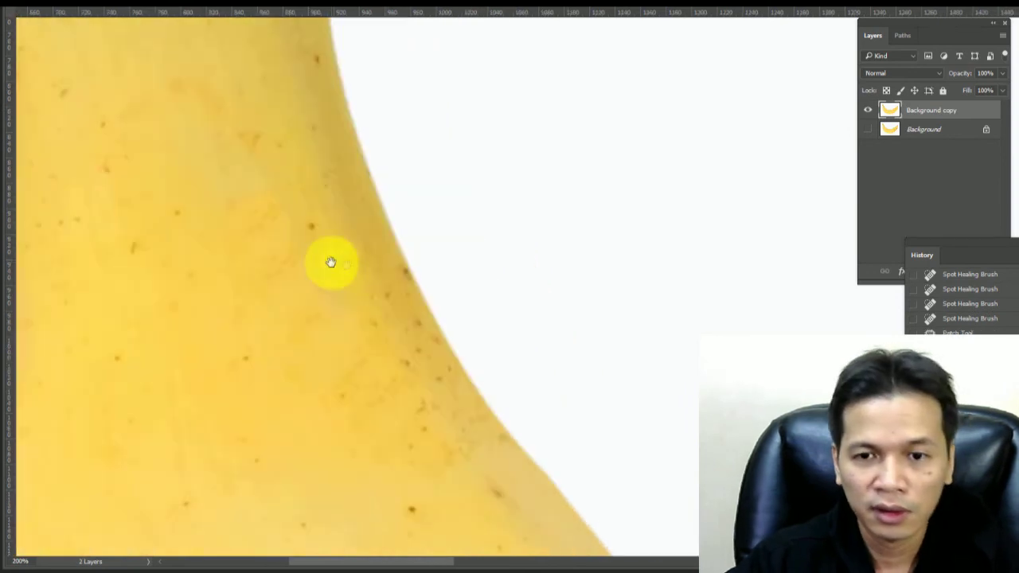
pyautogui.moveTo(418, 348)
pyautogui.mouseDown()
pyautogui.moveTo(359, 230)
pyautogui.moveTo(427, 380)
pyautogui.moveTo(307, 422)
pyautogui.mouseUp()
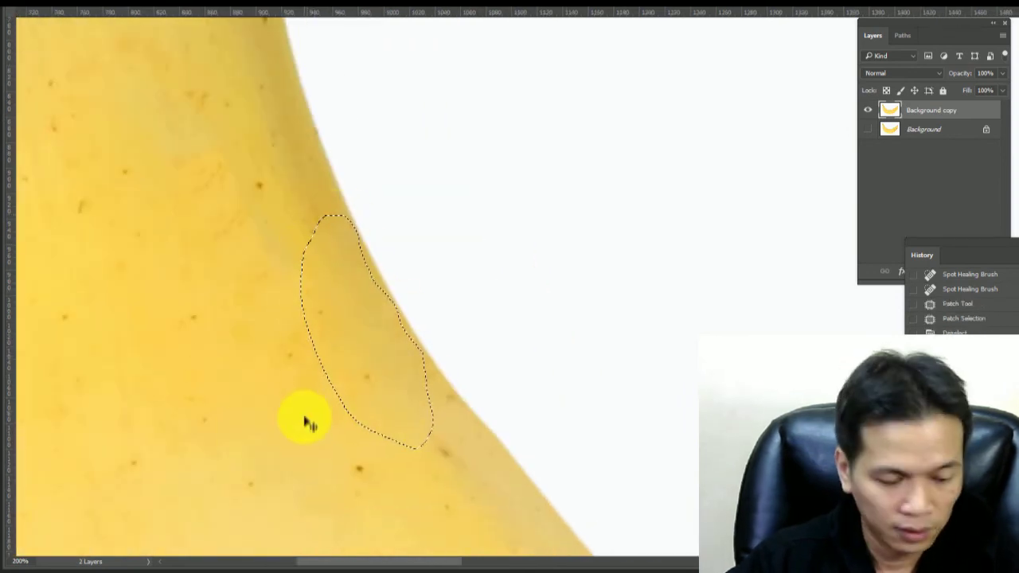
pyautogui.hotkey('ctrl', 'd')
pyautogui.moveTo(239, 249)
pyautogui.mouseDown()
pyautogui.moveTo(406, 250)
pyautogui.moveTo(239, 130)
pyautogui.moveTo(336, 178)
pyautogui.mouseUp()
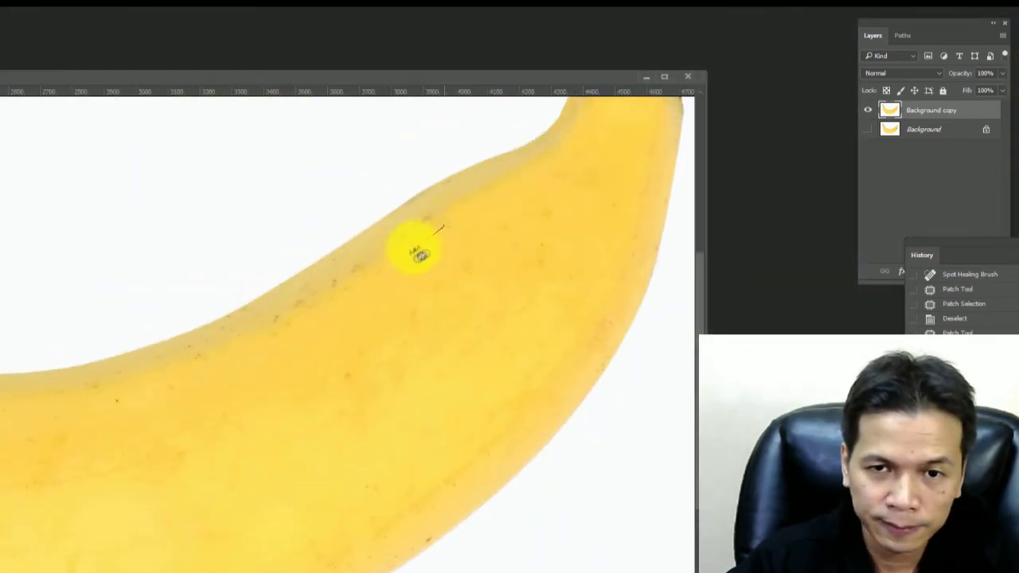
pyautogui.moveTo(417, 250); pyautogui.dragTo(488, 322)
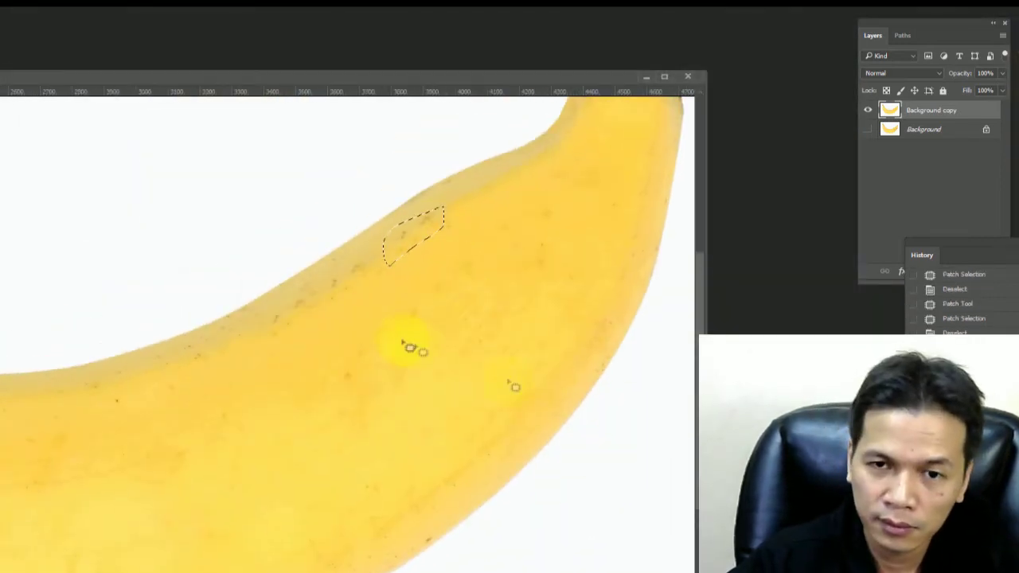
pyautogui.moveTo(448, 220)
pyautogui.mouseDown()
pyautogui.moveTo(285, 335)
pyautogui.moveTo(308, 278)
pyautogui.moveTo(407, 251)
pyautogui.moveTo(421, 291)
pyautogui.mouseUp()
pyautogui.hotkey('ctrl', 'd')
pyautogui.moveTo(473, 212); pyautogui.dragTo(503, 215)
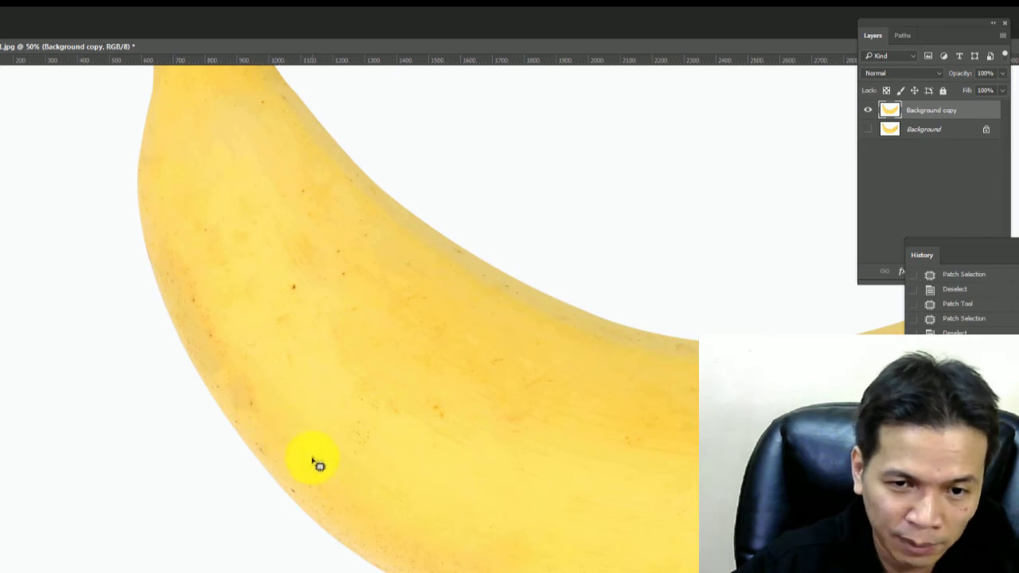
pyautogui.moveTo(322, 477)
pyautogui.mouseDown()
pyautogui.moveTo(223, 401)
pyautogui.moveTo(160, 262)
pyautogui.moveTo(320, 457)
pyautogui.moveTo(292, 359)
pyautogui.moveTo(266, 337)
pyautogui.mouseUp()
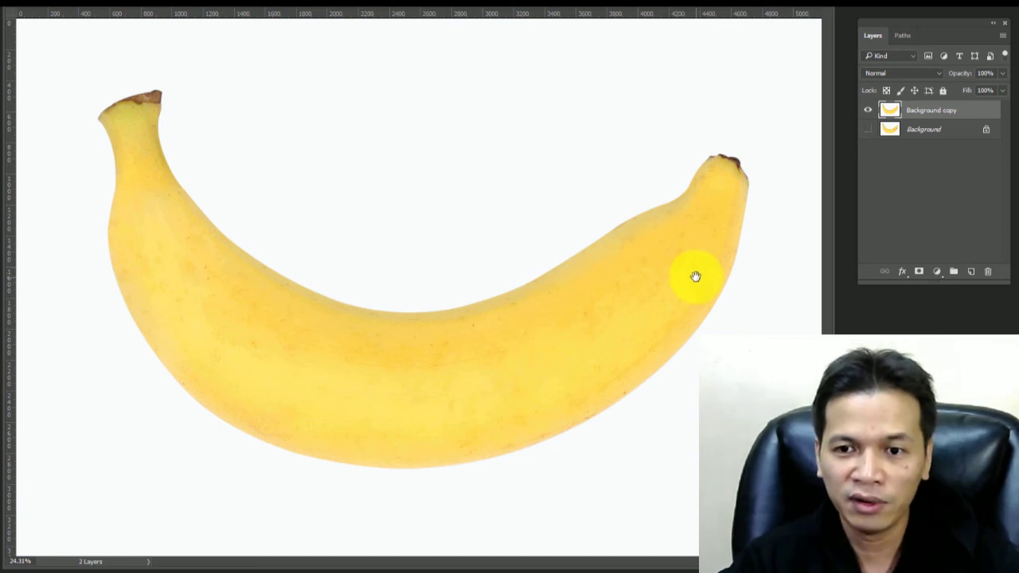
# Toggle the Background copy layer's visibility to compare before and after, leaving it visible
pyautogui.click(868, 110)
pyautogui.click(868, 110)
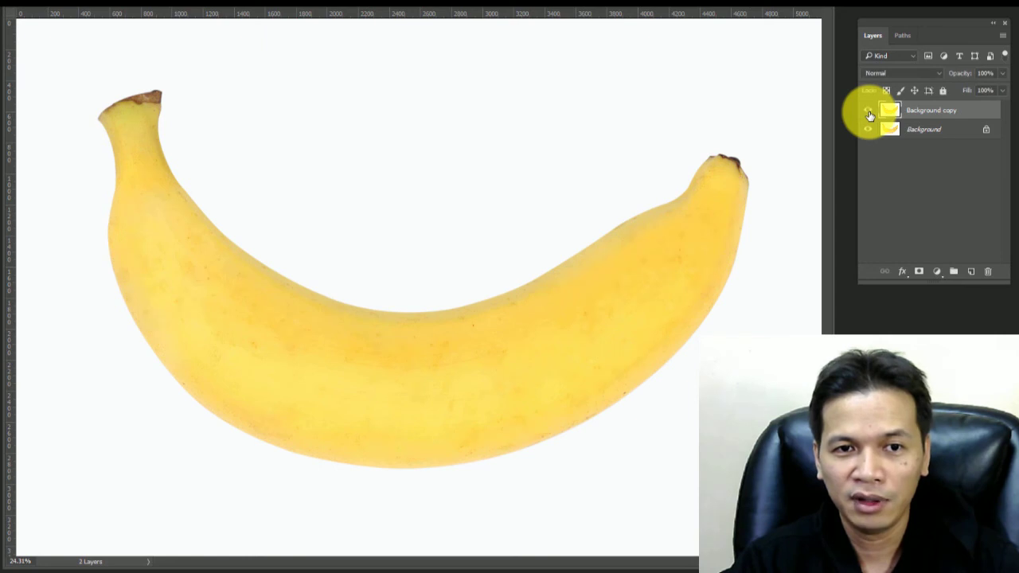
pyautogui.click(868, 110)
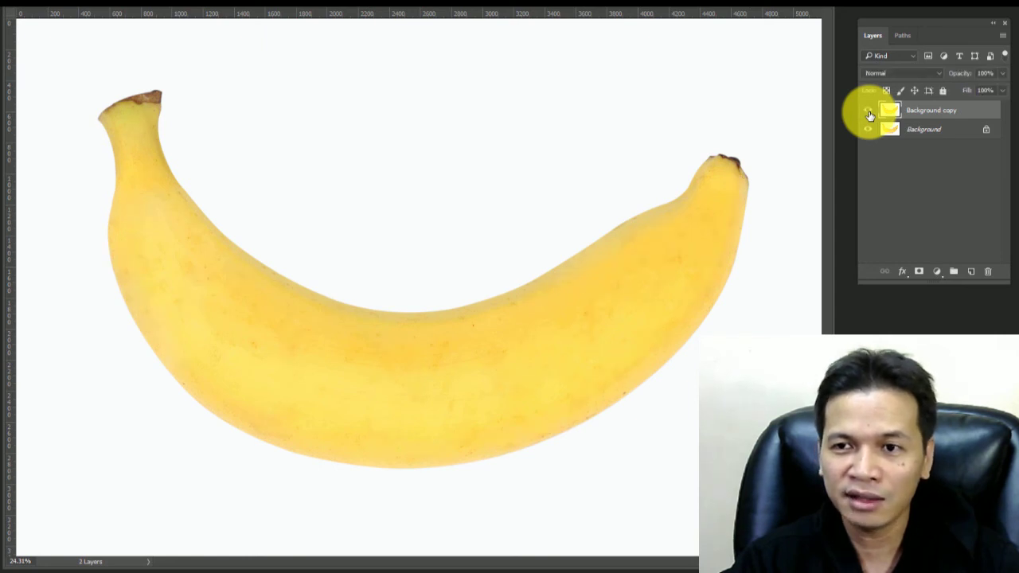
pyautogui.click(868, 112)
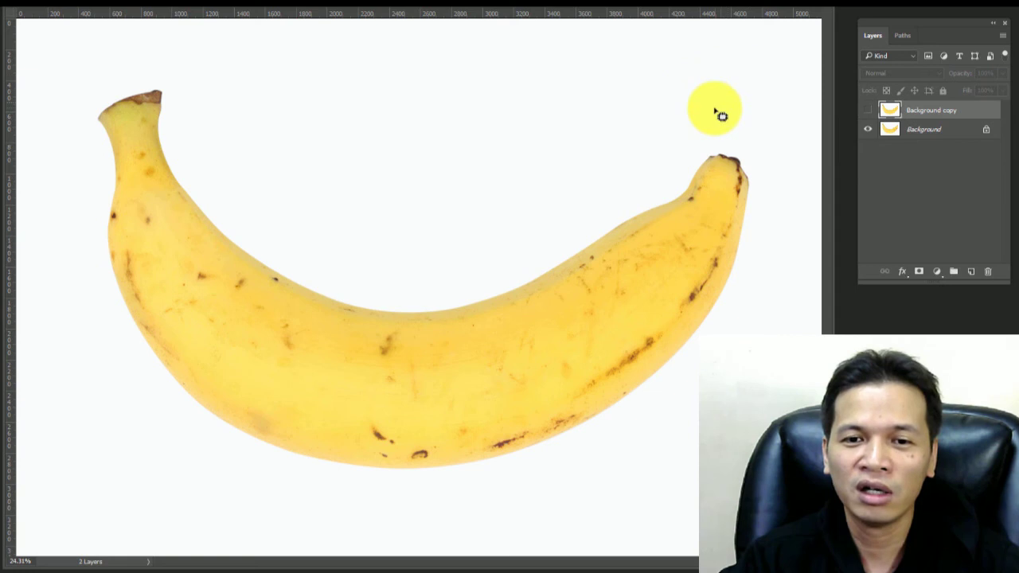
pyautogui.click(868, 112)
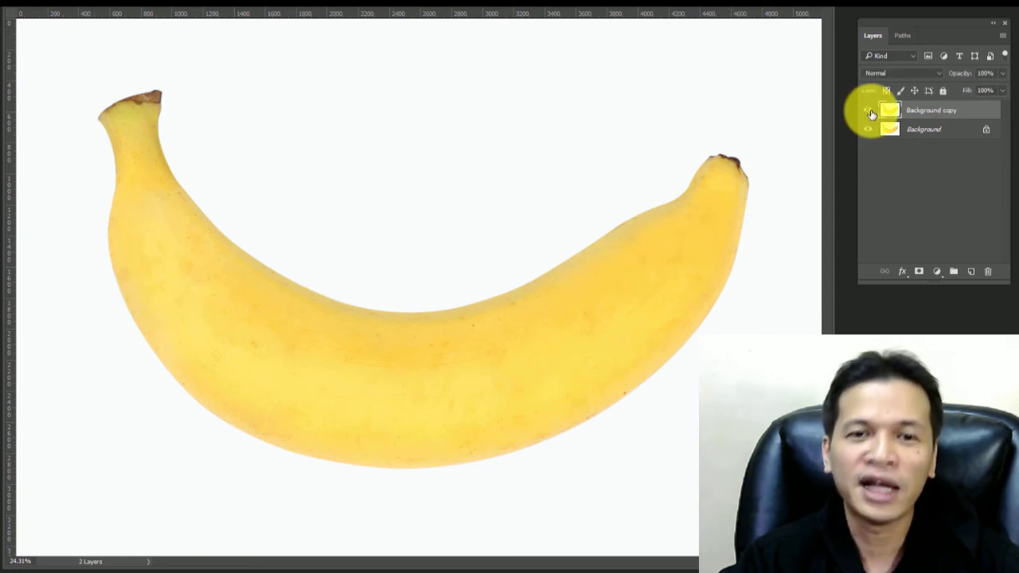